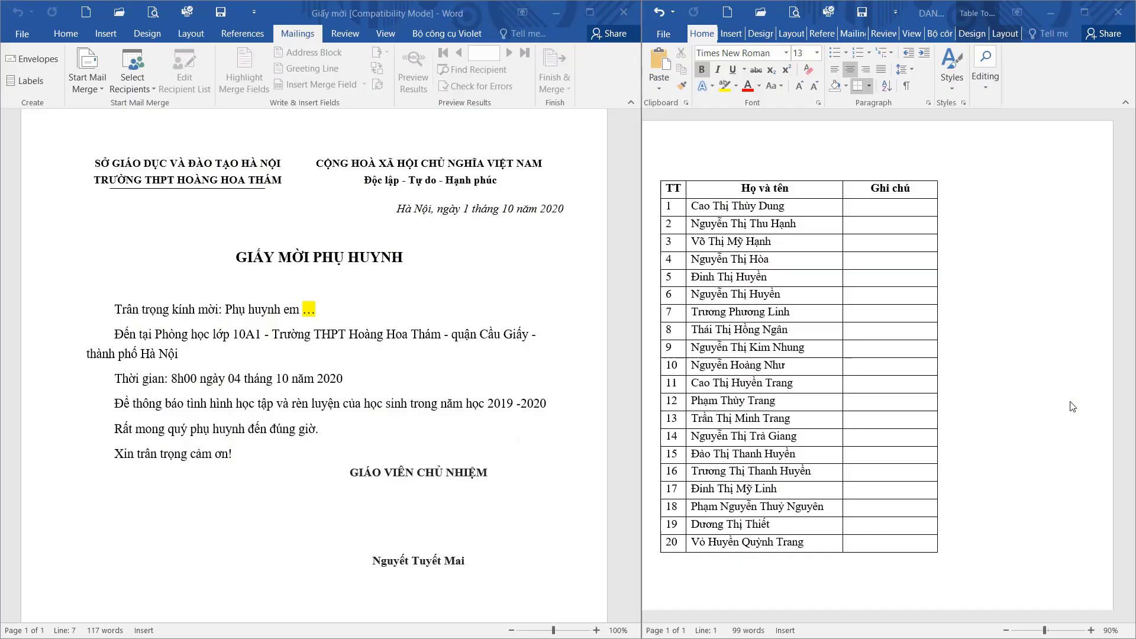
# Select the placeholder dots after 'Phụ huynh em' in the letter, glancing at the student list
pyautogui.click(425, 319)
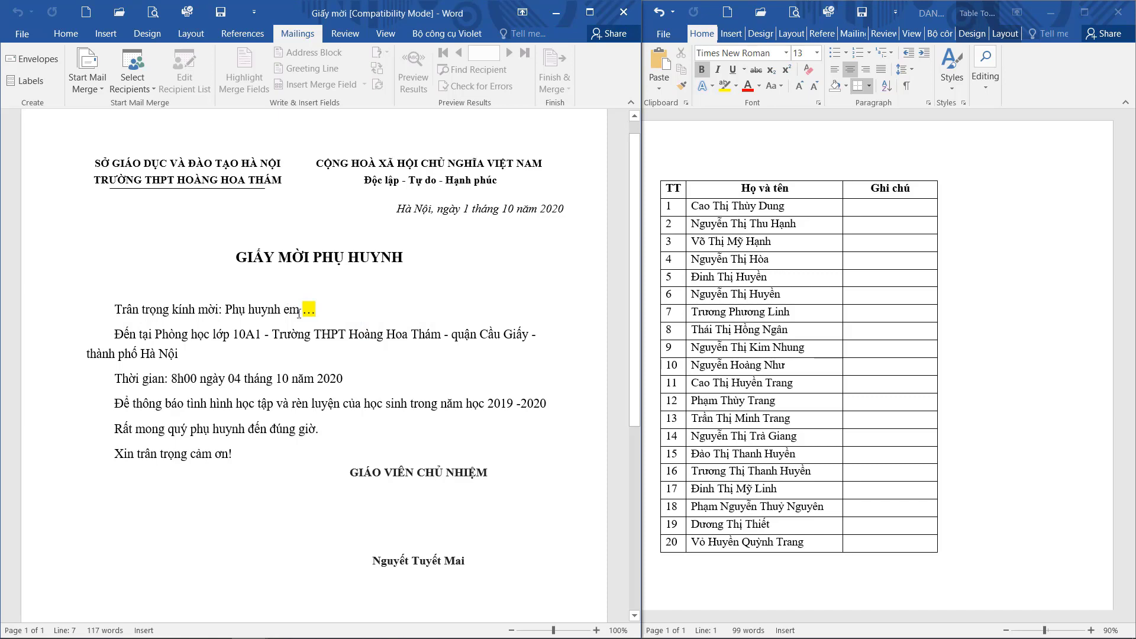
pyautogui.moveTo(284, 312)
pyautogui.mouseDown()
pyautogui.moveTo(322, 312)
pyautogui.moveTo(303, 311)
pyautogui.mouseUp()
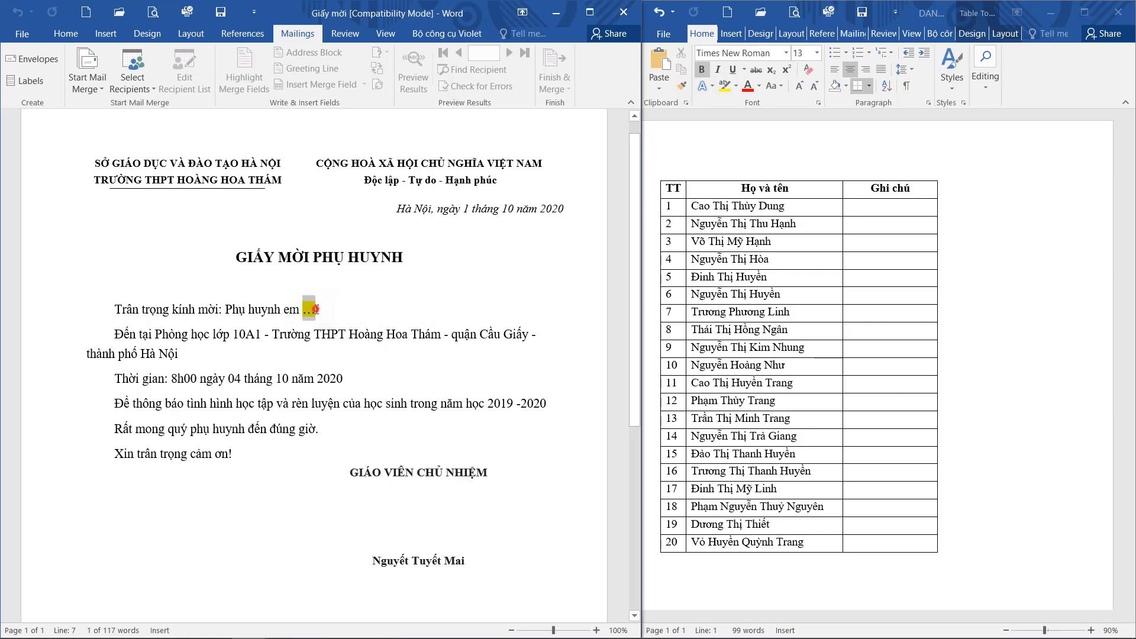
pyautogui.click(315, 309)
pyautogui.hotkey('shift', 'Left')
pyautogui.click(798, 208)
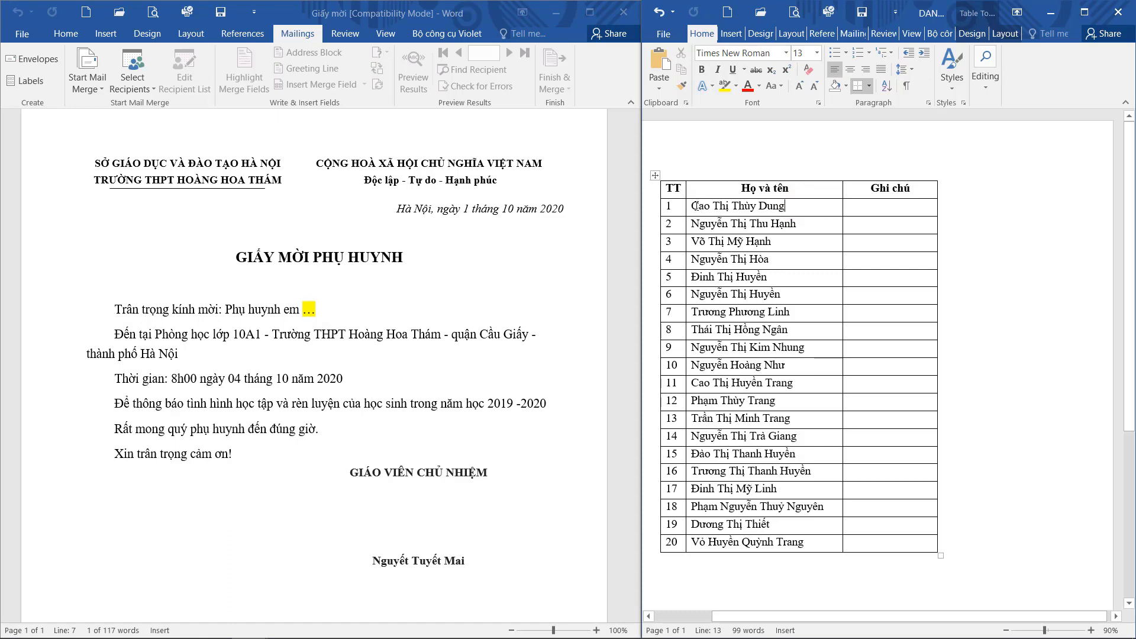
pyautogui.click(310, 312)
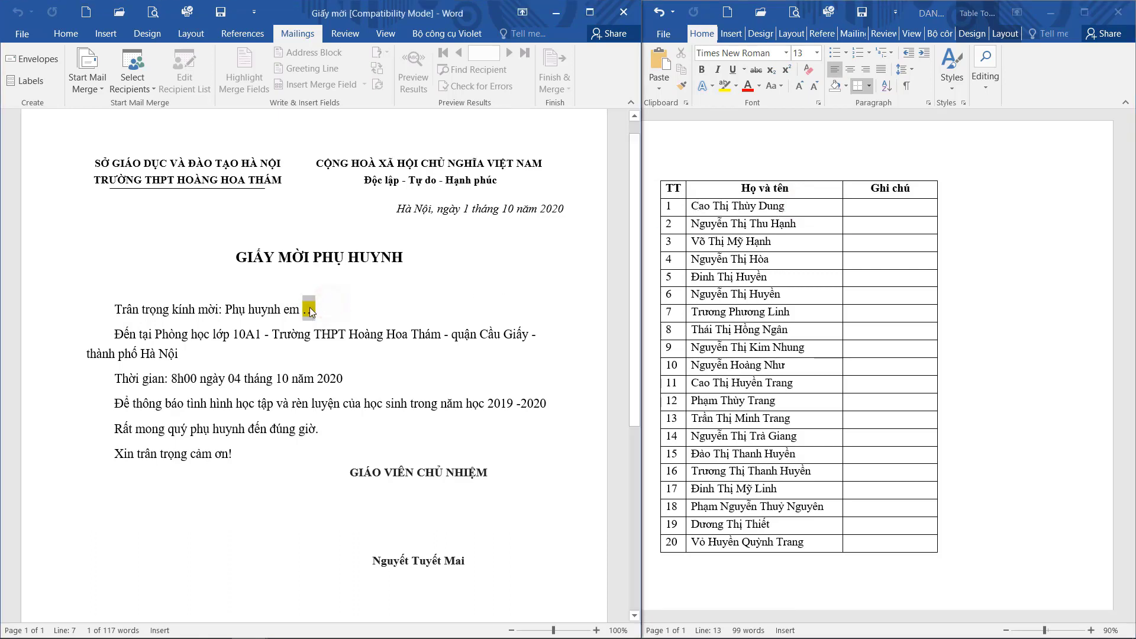
pyautogui.click(307, 313)
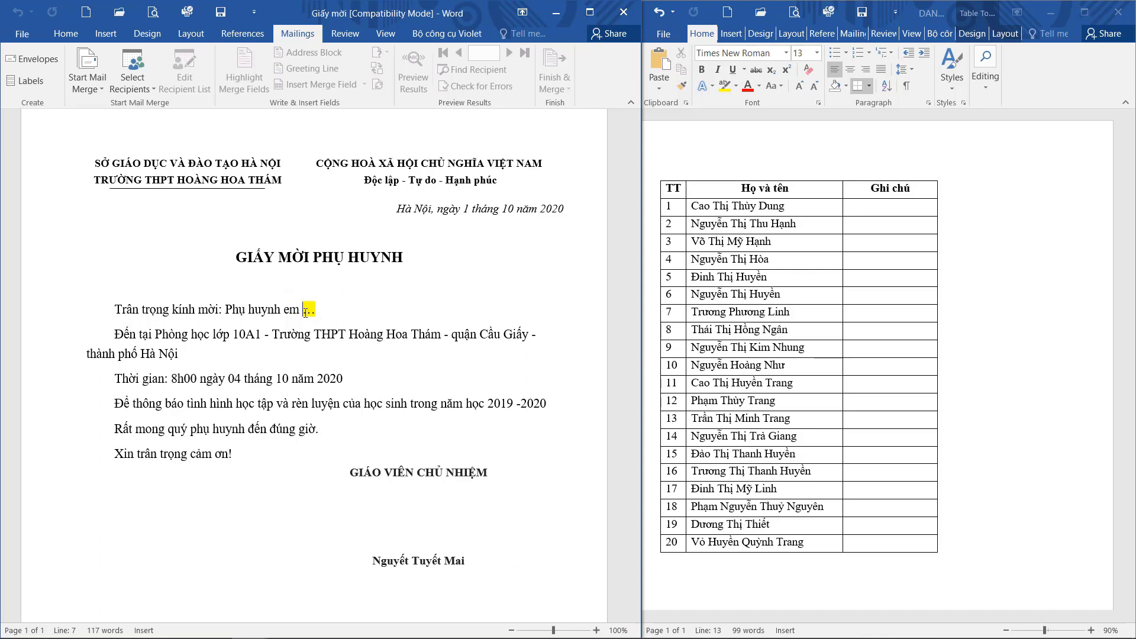
pyautogui.click(345, 257)
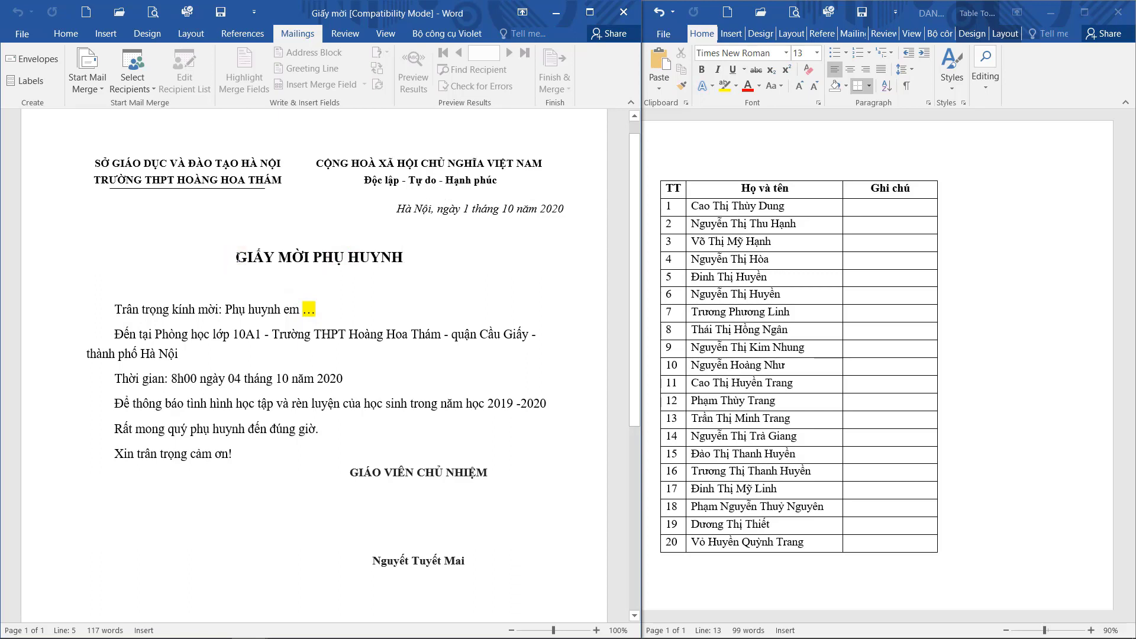
pyautogui.click(315, 304)
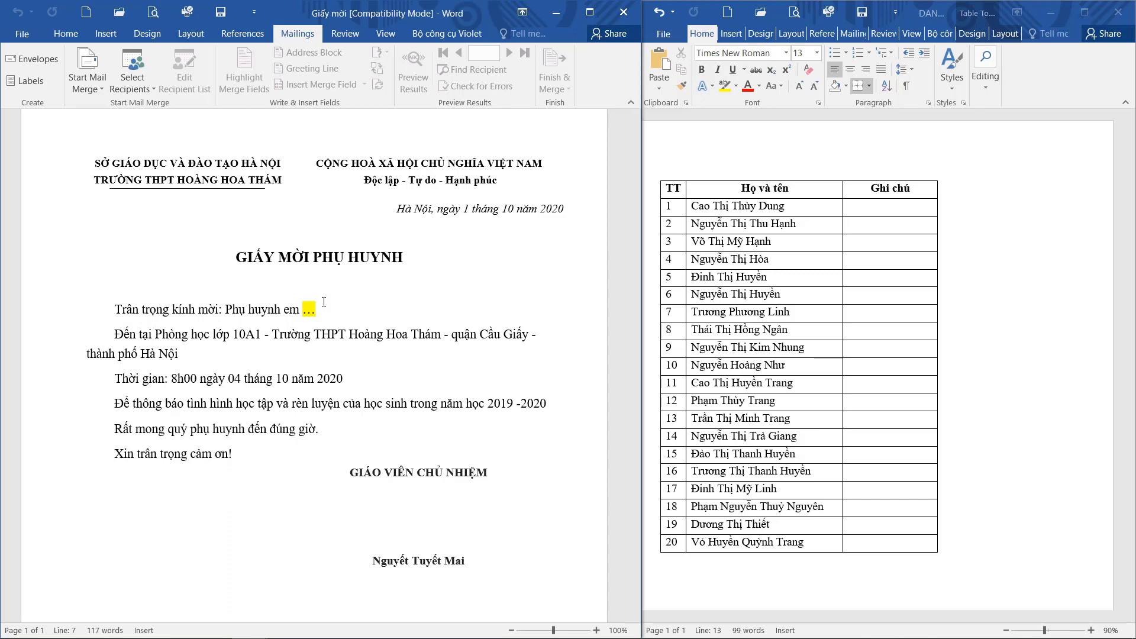
# In the student name list, add a 'Danh sach học sinh' heading above the table, then delete it
pyautogui.click(827, 207)
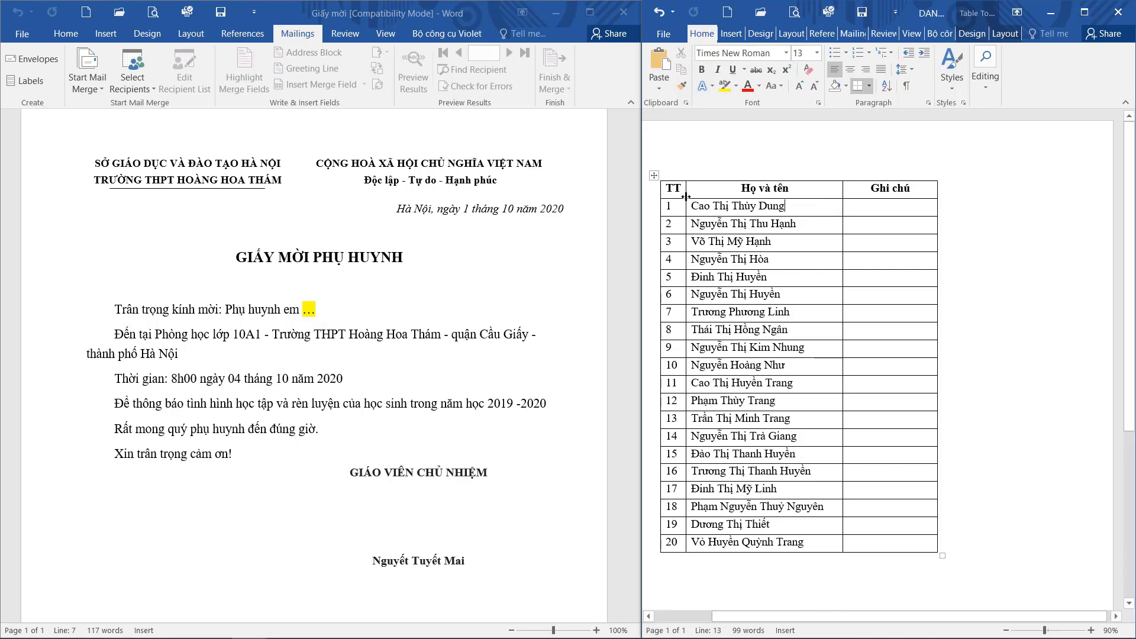
pyautogui.click(714, 189)
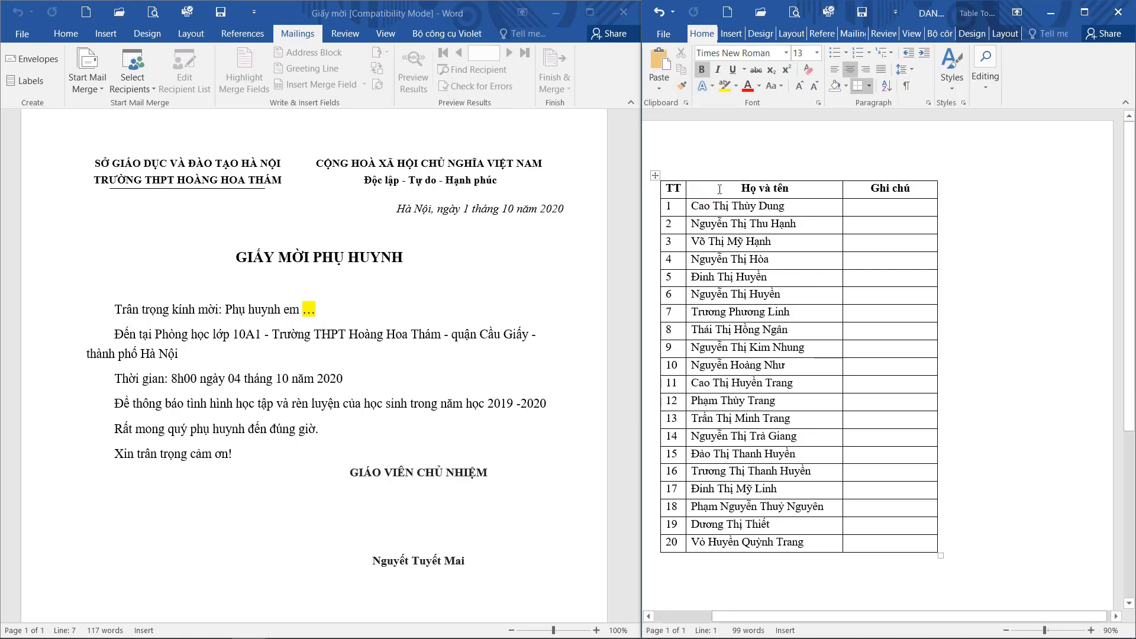
pyautogui.click(669, 189)
pyautogui.press('Return')
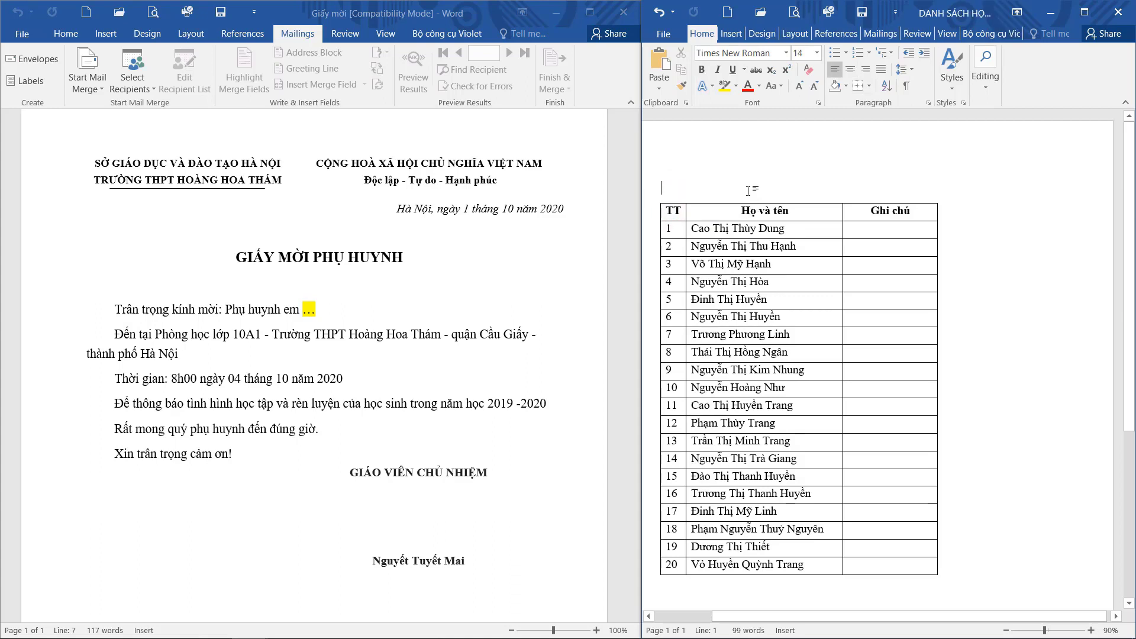
pyautogui.write('Tiêu đ')
pyautogui.press('BackSpace')
pyautogui.press('BackSpace')
pyautogui.press('BackSpace')
pyautogui.press('BackSpace')
pyautogui.press('BackSpace')
pyautogui.press('BackSpace')
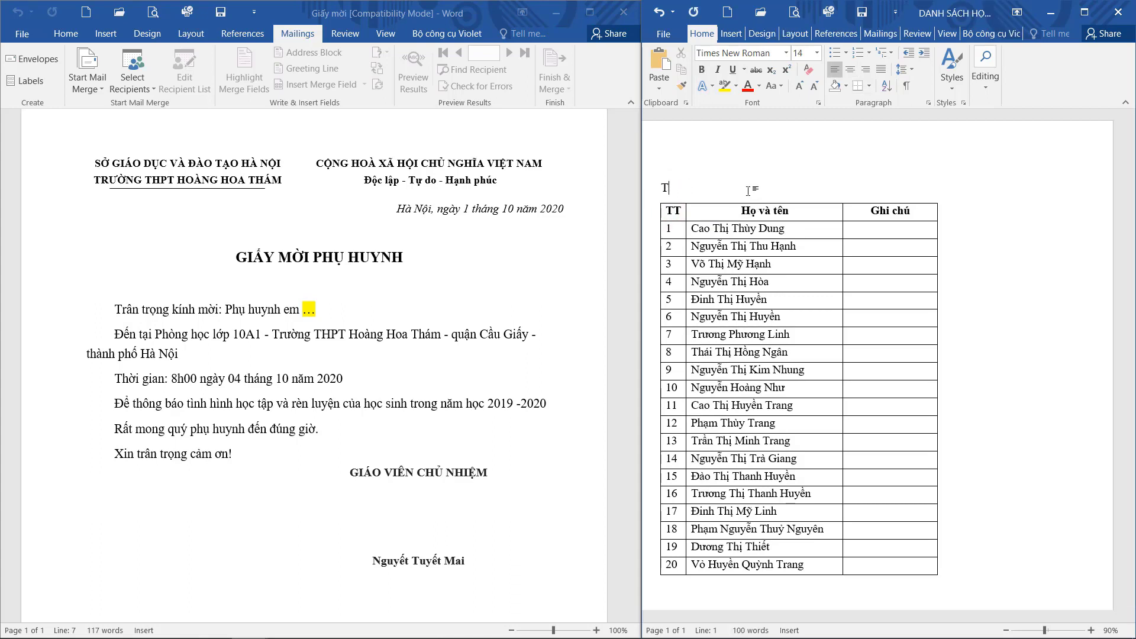
pyautogui.press('BackSpace')
pyautogui.write('Danh sa')
pyautogui.write('ch học ')
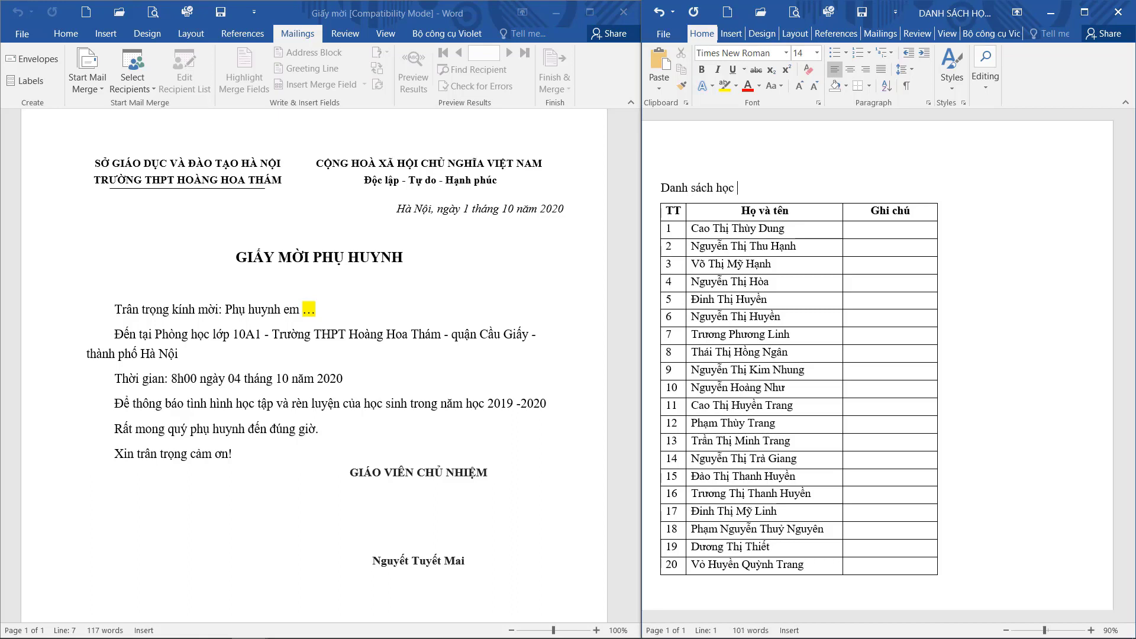
pyautogui.write('sinh')
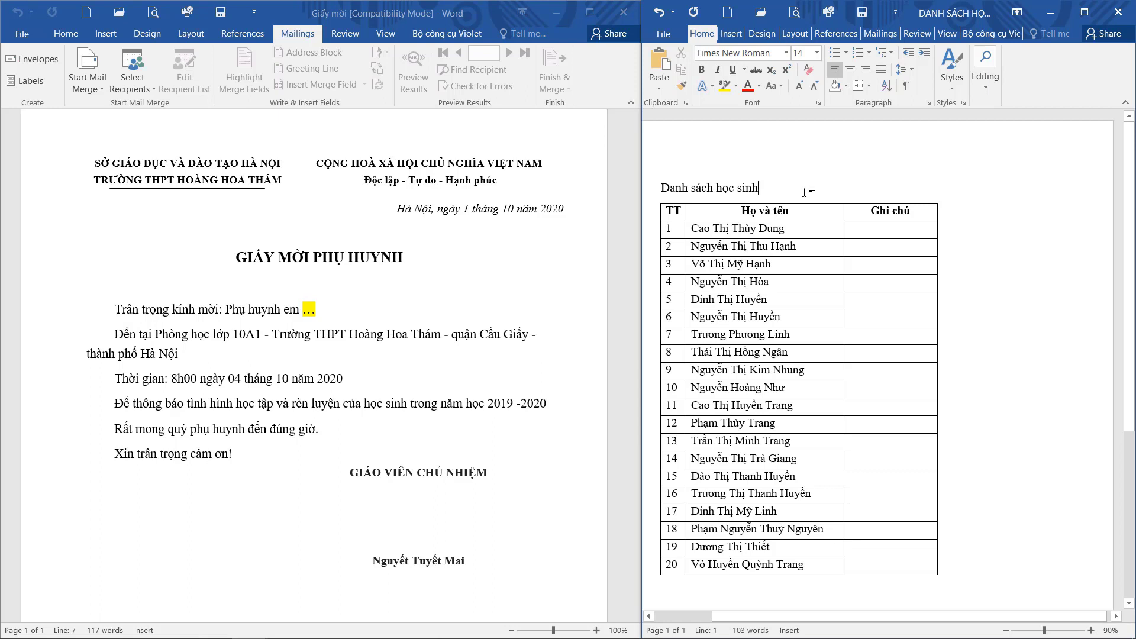
pyautogui.moveTo(805, 191); pyautogui.dragTo(700, 198)
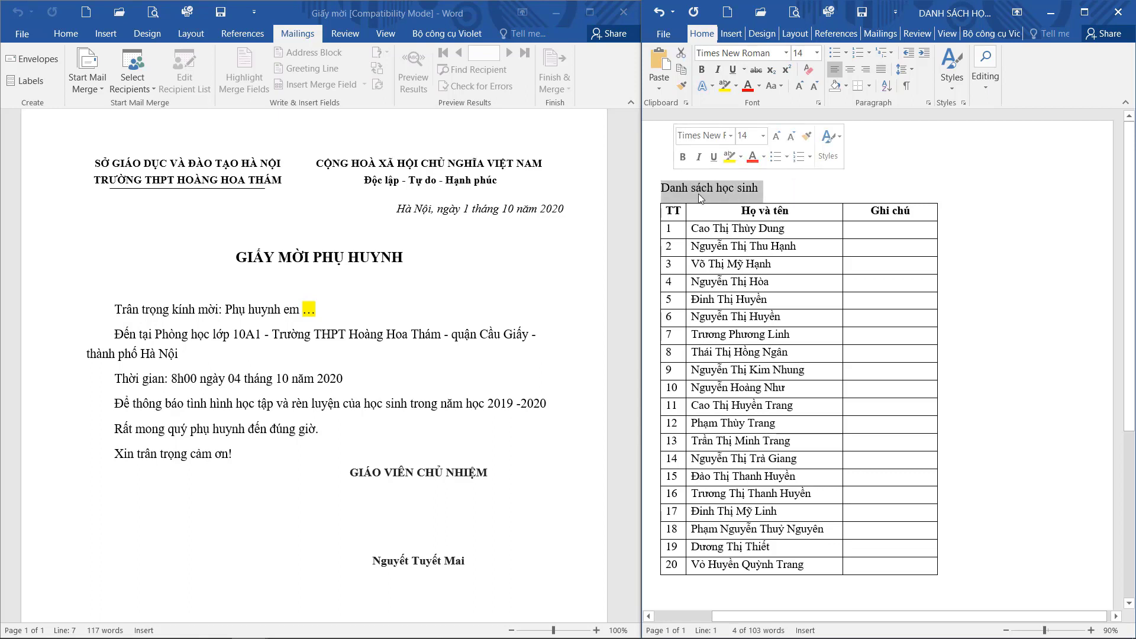
pyautogui.press('Delete')
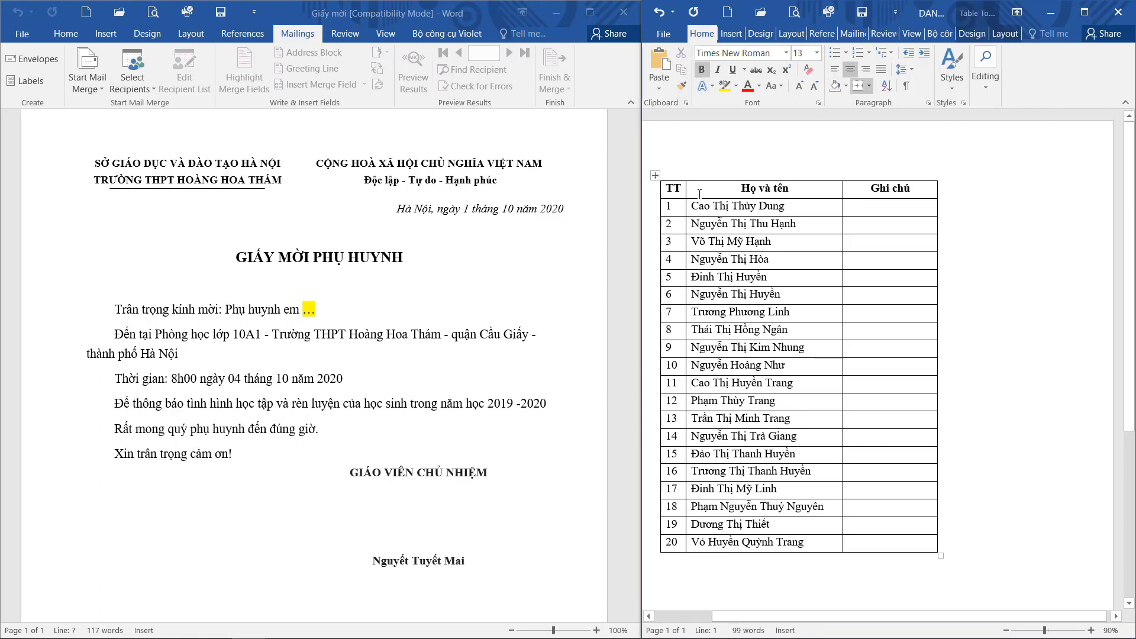
pyautogui.click(794, 184)
pyautogui.click(339, 309)
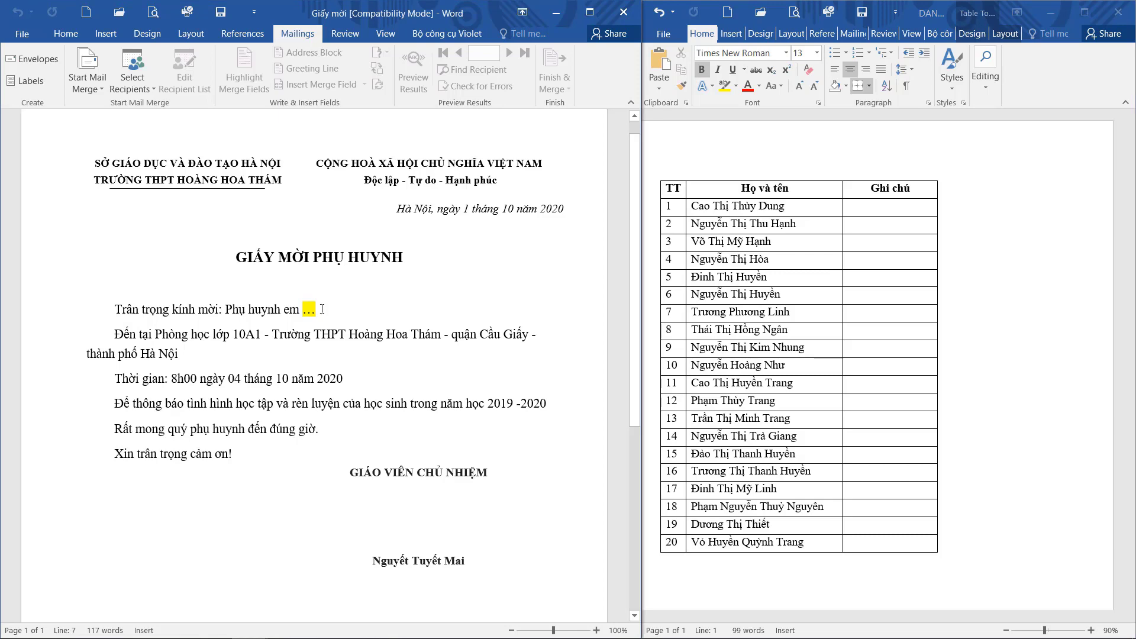
# Maximize the Giấy mời letter and bring up the Mailings Select Recipients choices
pyautogui.click(589, 12)
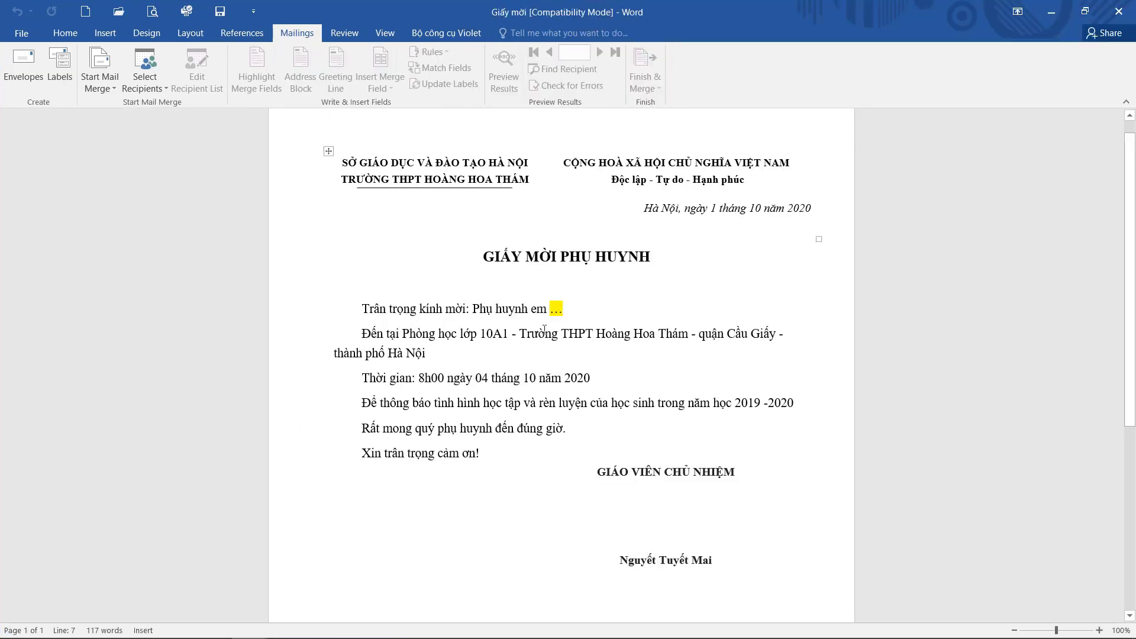
pyautogui.click(585, 309)
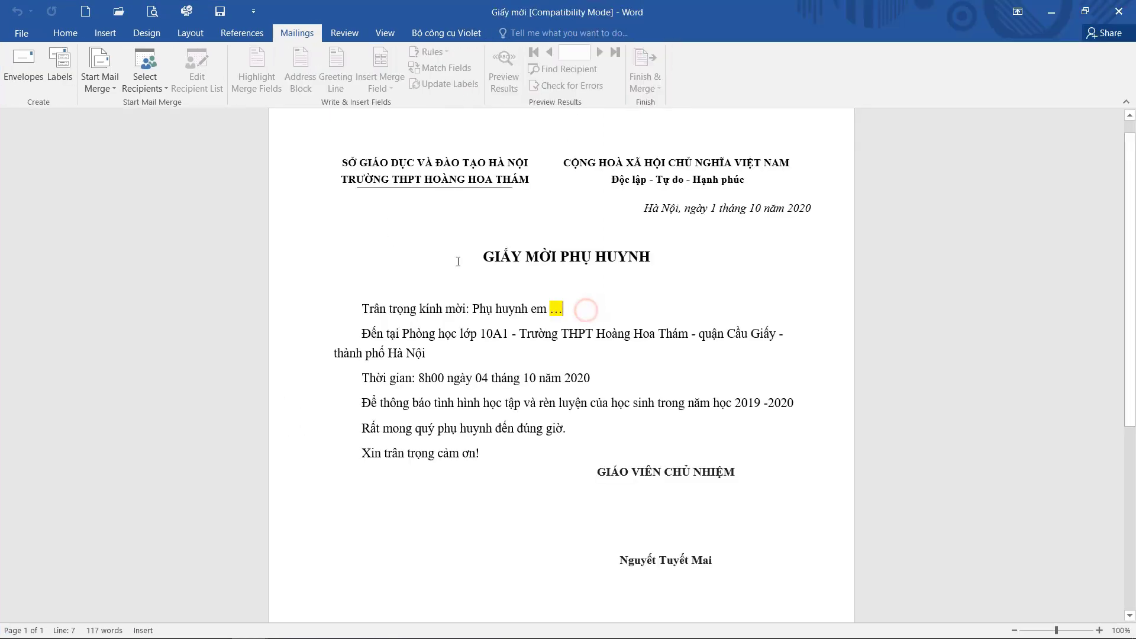
pyautogui.click(303, 37)
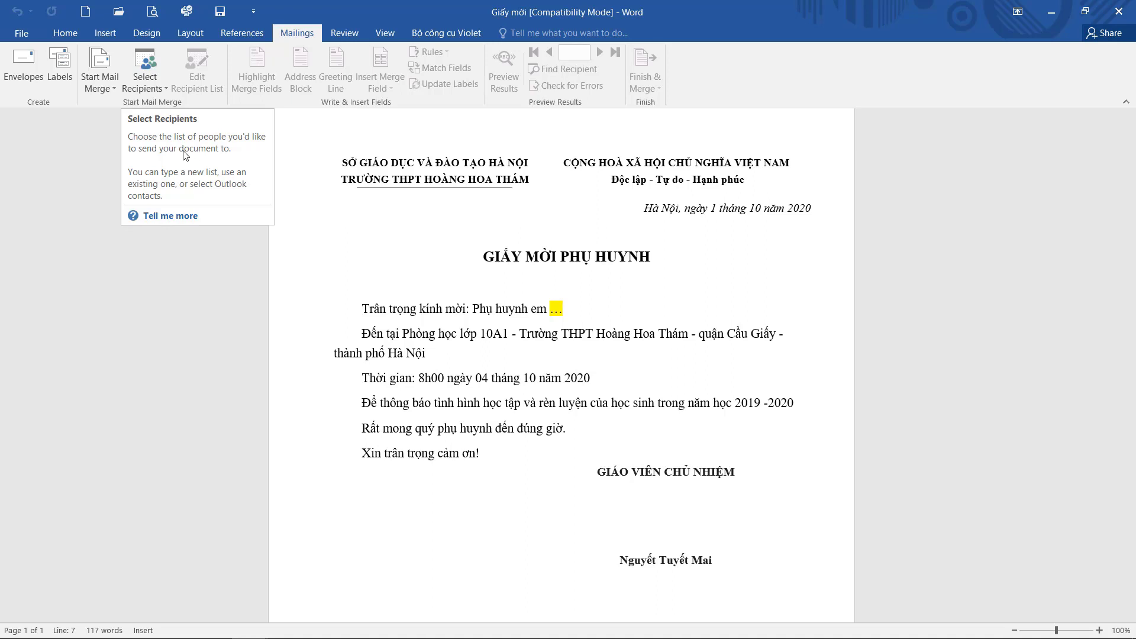
pyautogui.click(158, 90)
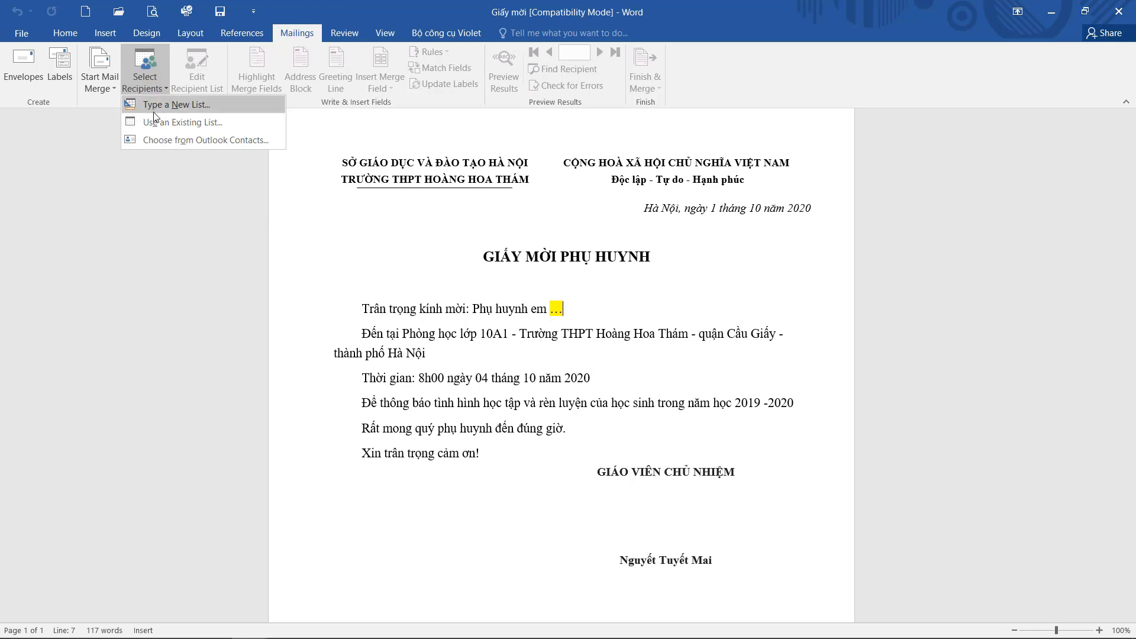
# Use the existing list DANH SÁCH HỌC SINH from the Youtube folder as the recipients
pyautogui.click(211, 123)
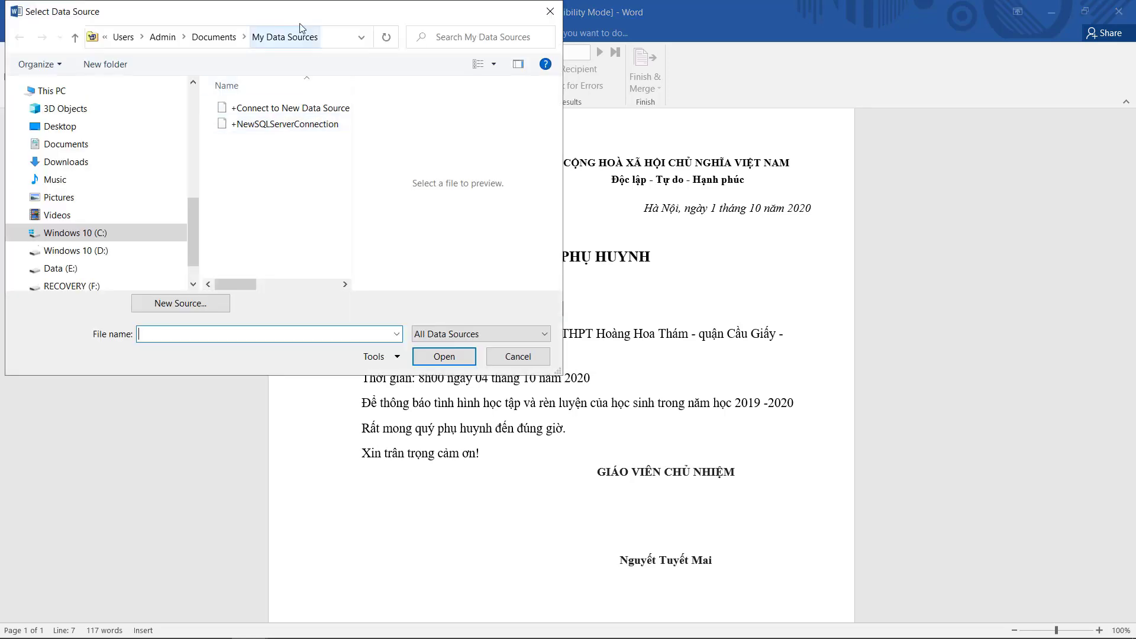
pyautogui.moveTo(298, 8)
pyautogui.mouseDown()
pyautogui.moveTo(333, 37)
pyautogui.moveTo(557, 76)
pyautogui.moveTo(518, 74)
pyautogui.mouseUp()
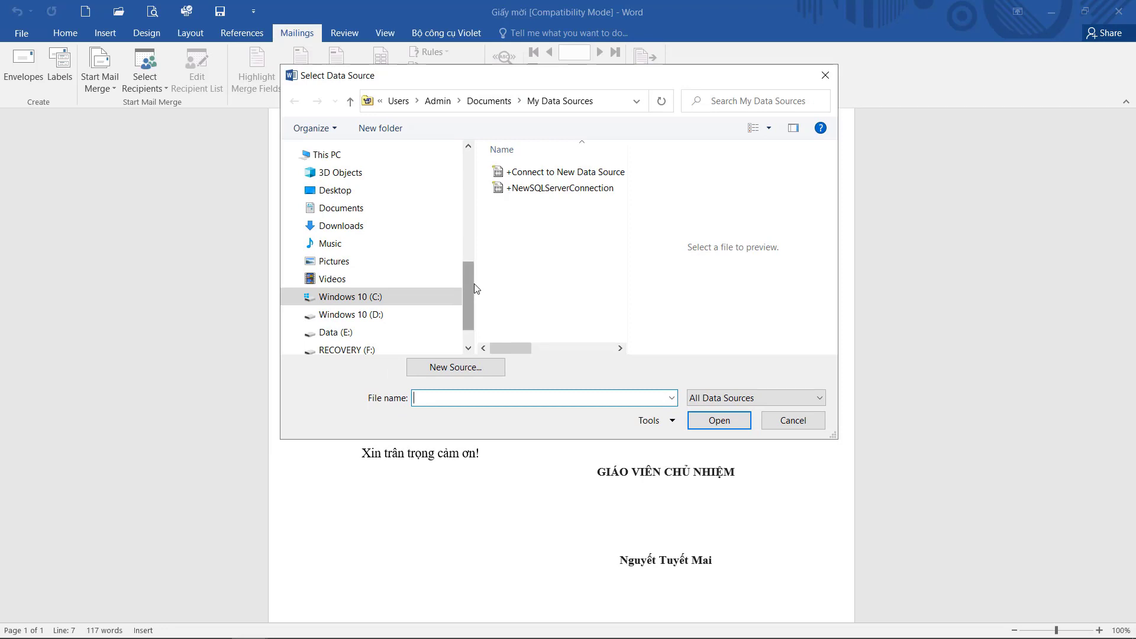
pyautogui.moveTo(466, 293); pyautogui.dragTo(470, 215)
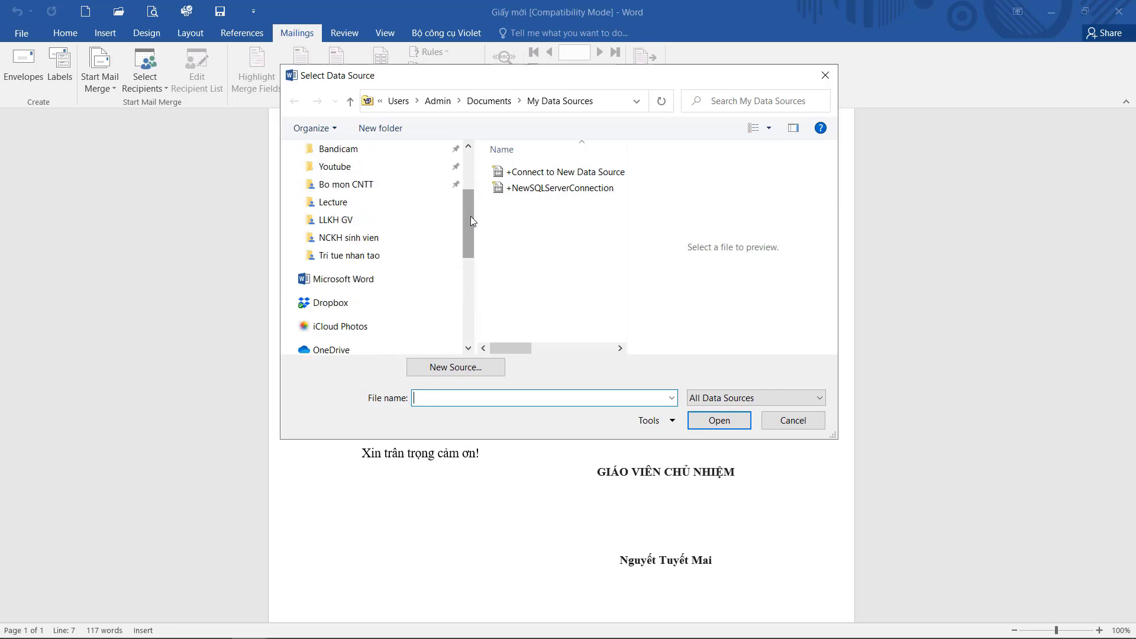
pyautogui.click(334, 166)
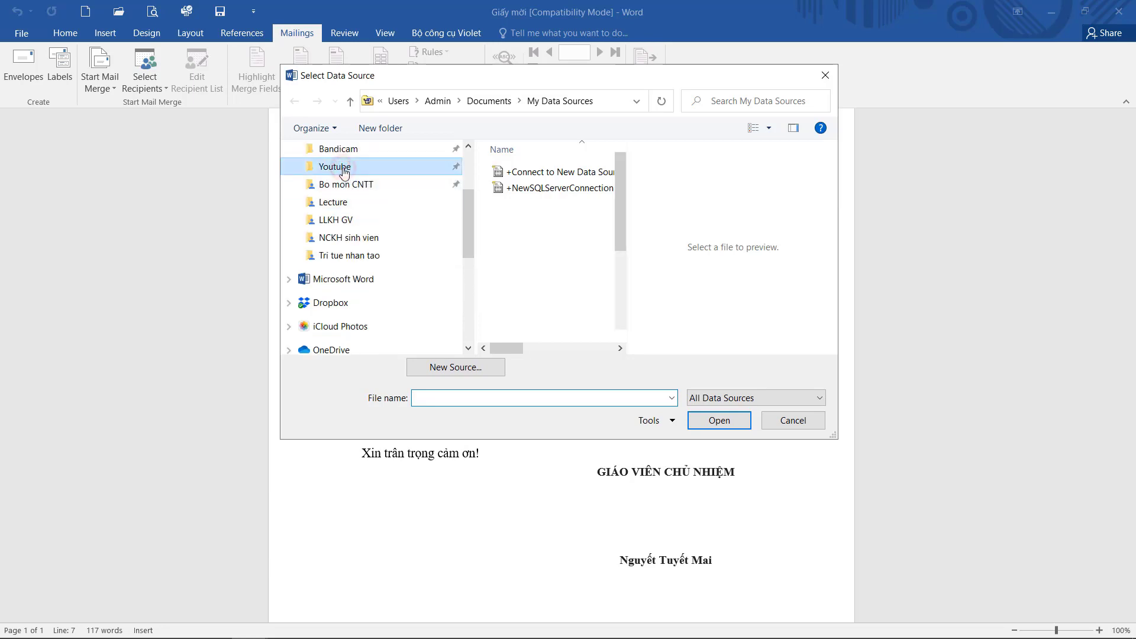
pyautogui.doubleClick(643, 82)
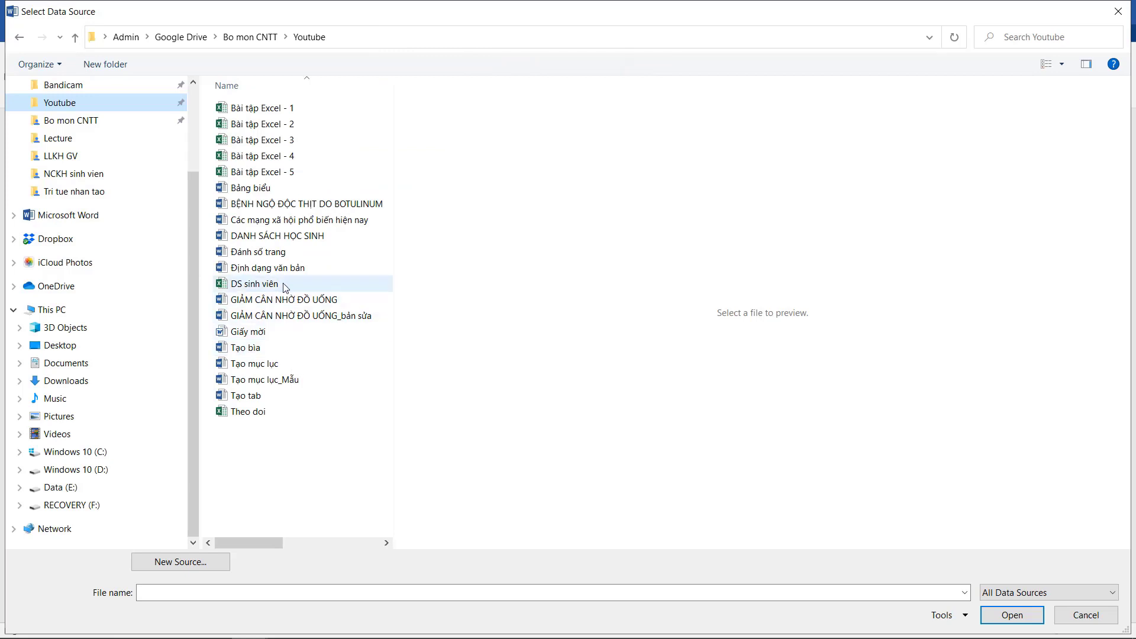
pyautogui.click(292, 237)
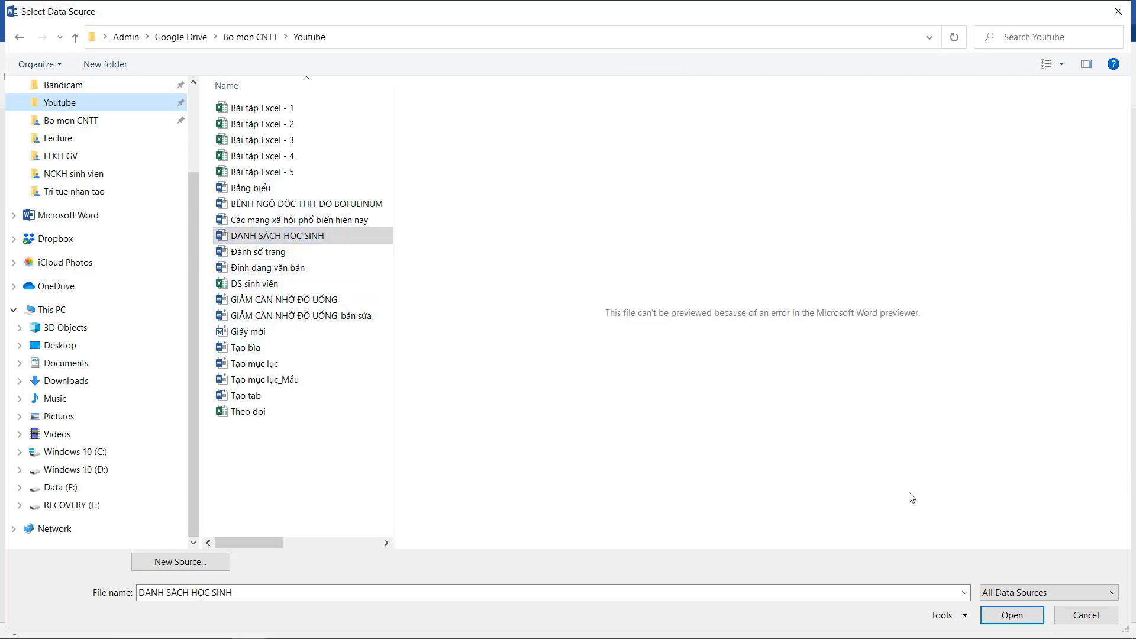
pyautogui.click(1015, 616)
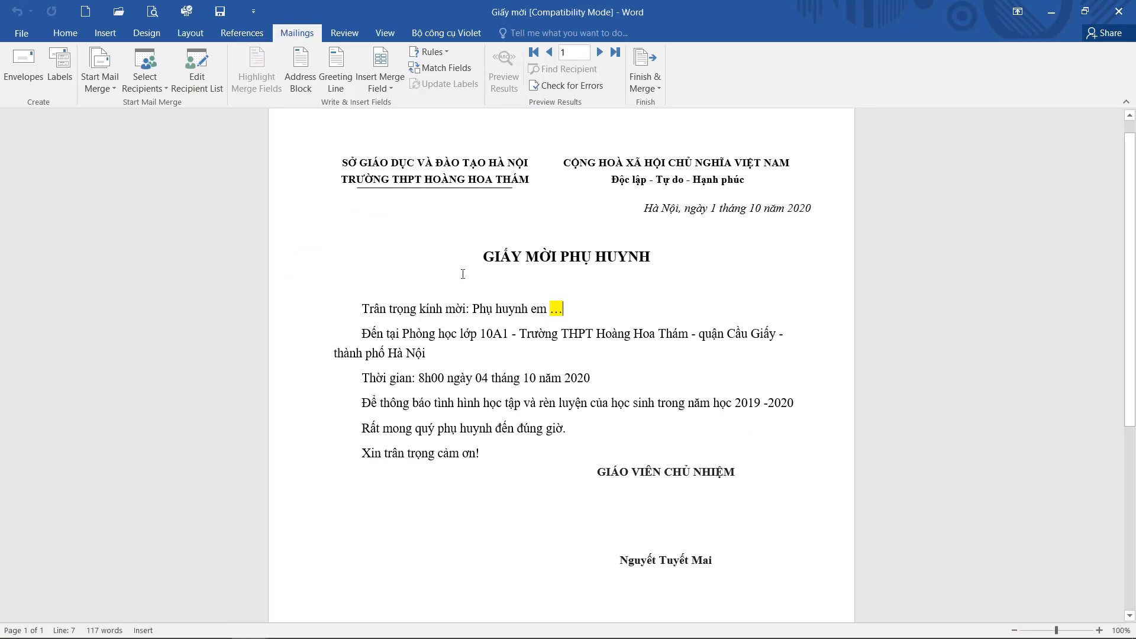
# Replace the placeholder dots after 'Phụ huynh em' with the Họ_và_tên merge field
pyautogui.click(569, 309)
pyautogui.moveTo(380, 83)
pyautogui.hotkey('ctrl', 'z')
pyautogui.press('Delete')
pyautogui.press('BackSpace')
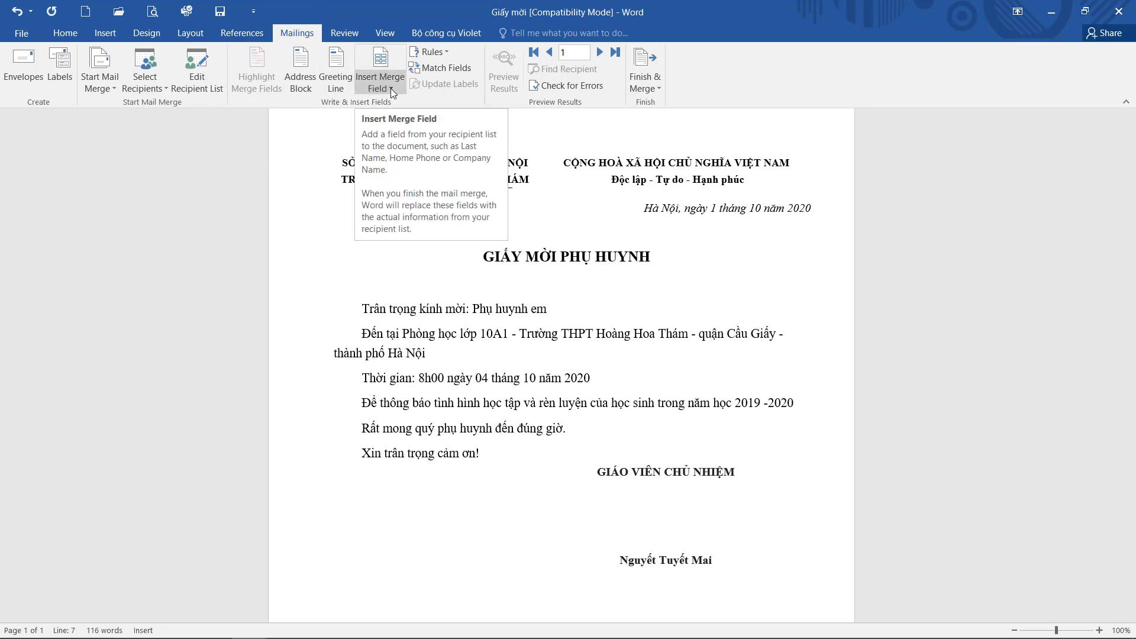
pyautogui.click(391, 88)
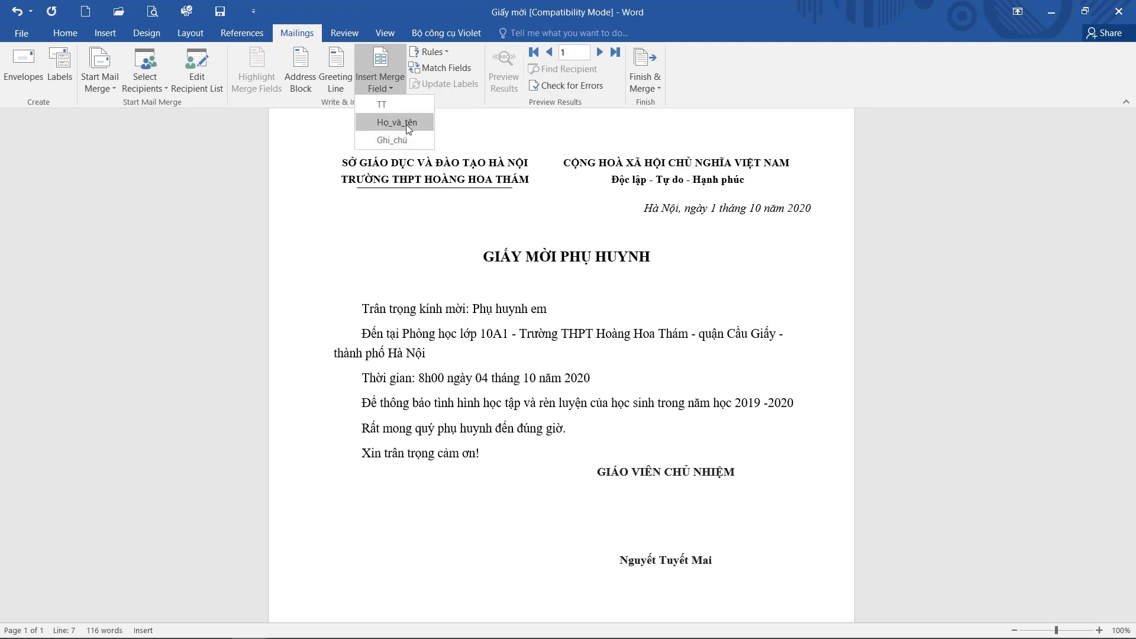
pyautogui.click(407, 123)
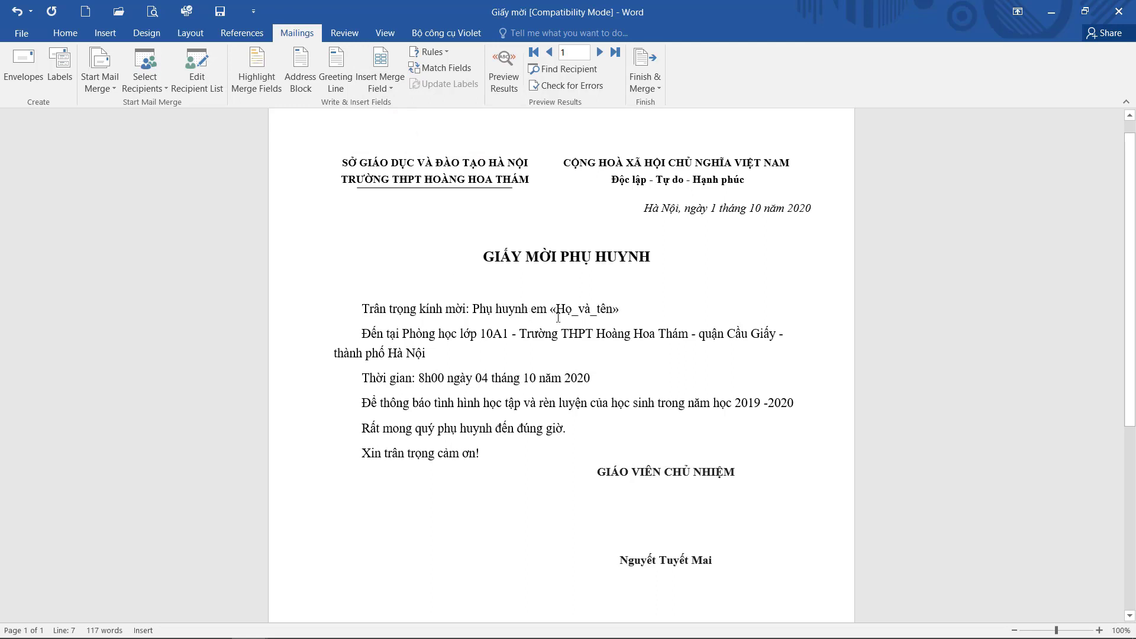
pyautogui.click(579, 308)
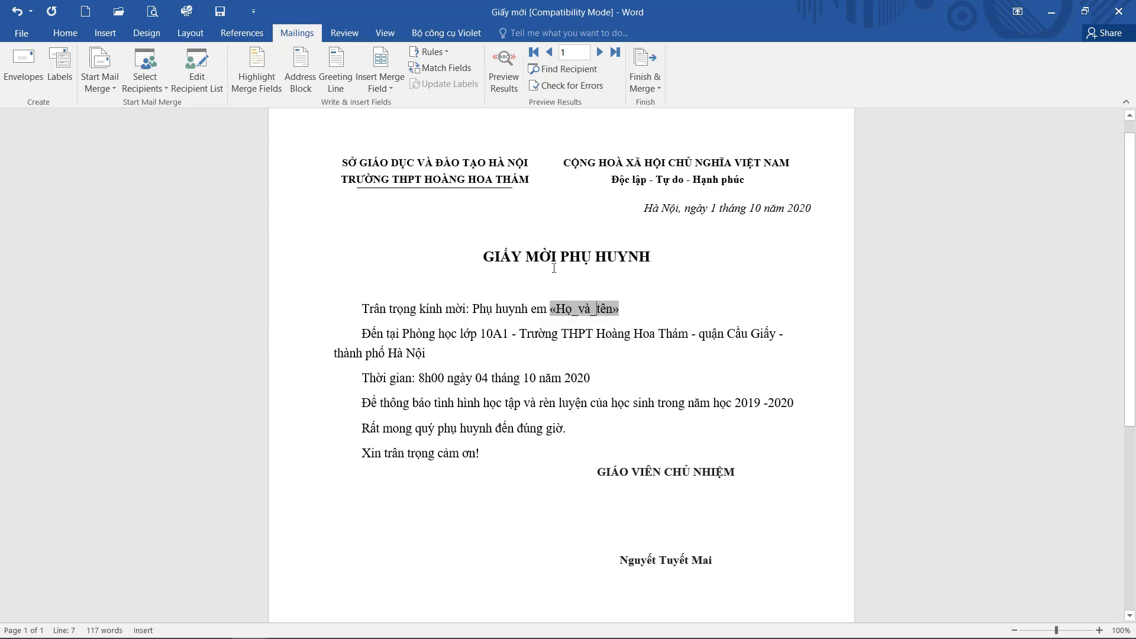
# Turn on Preview Results and step through the student records up to record 9
pyautogui.click(505, 69)
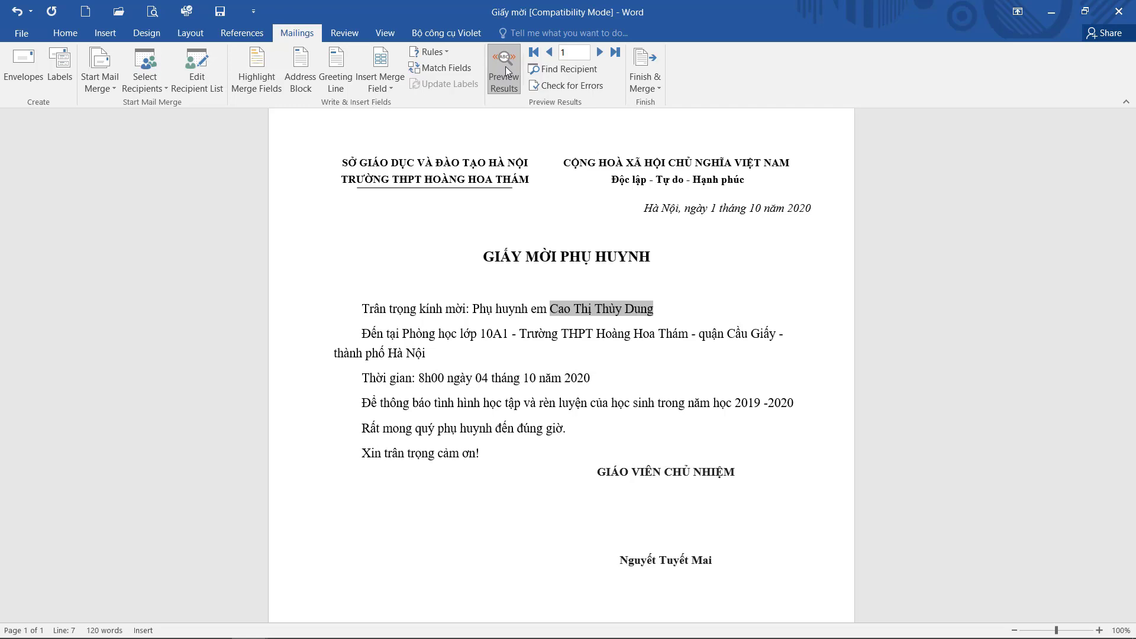
pyautogui.click(564, 54)
pyautogui.click(600, 53)
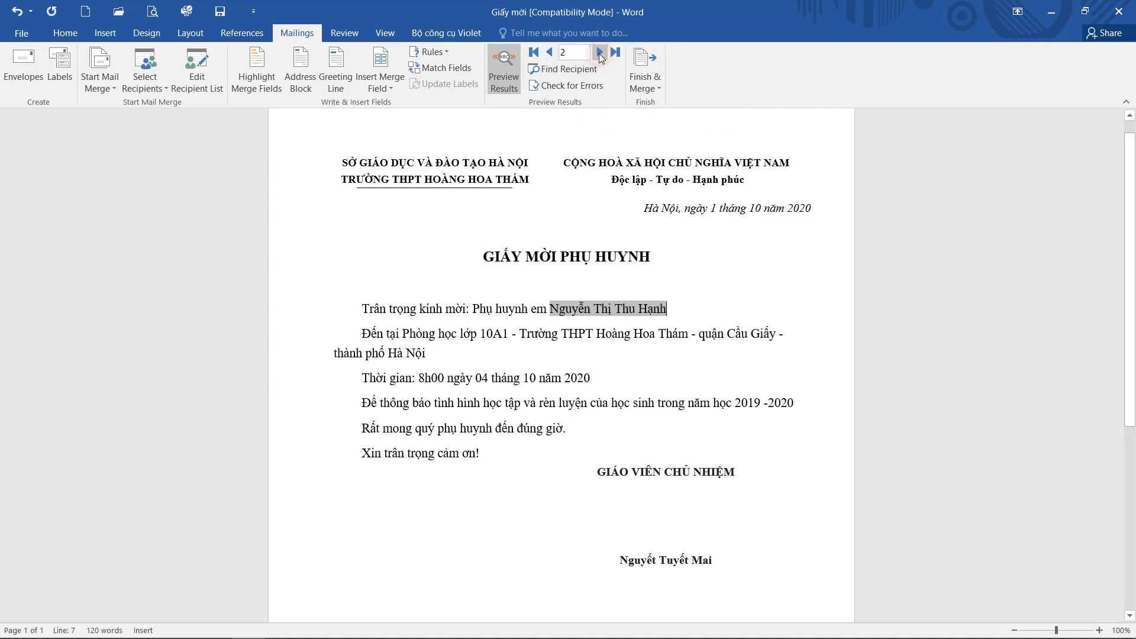
pyautogui.click(600, 53)
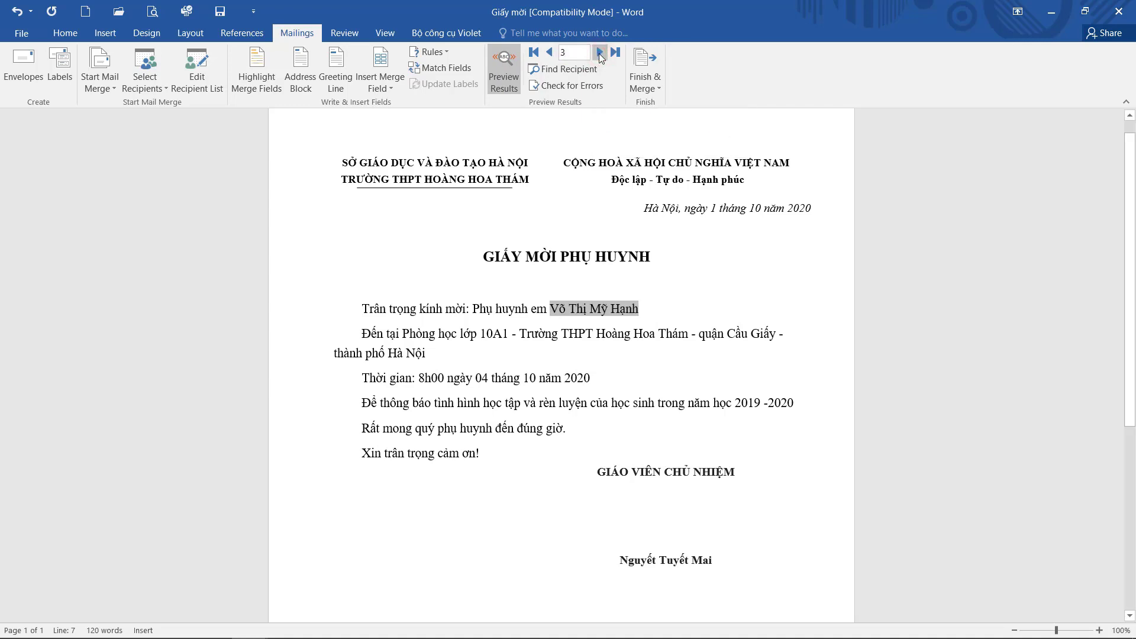
pyautogui.click(600, 53)
pyautogui.click(600, 53)
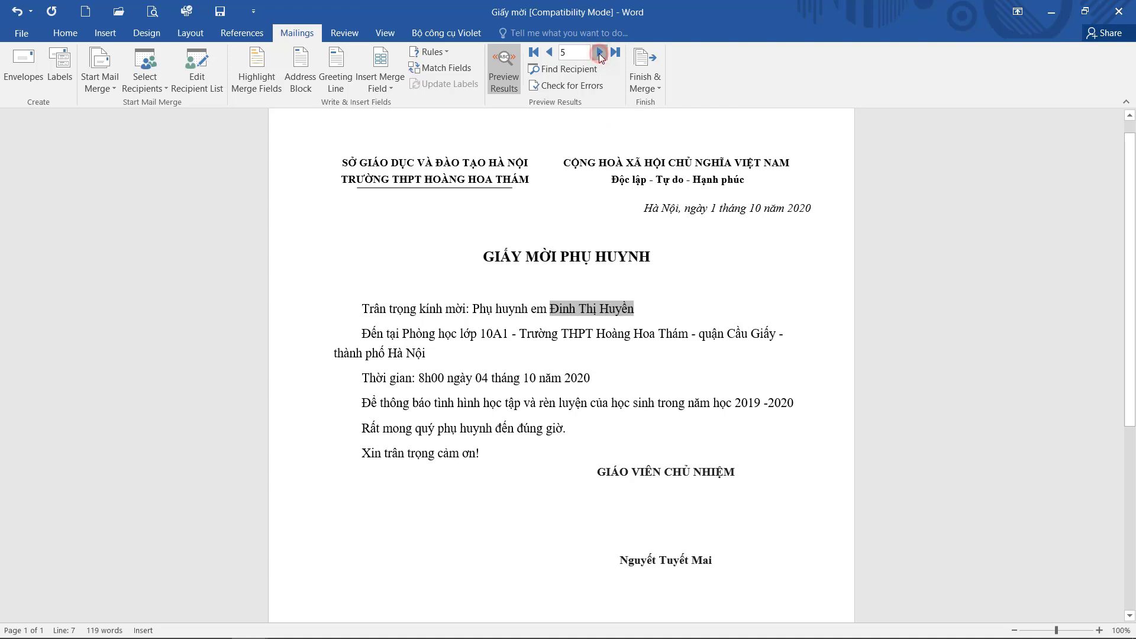
pyautogui.click(600, 53)
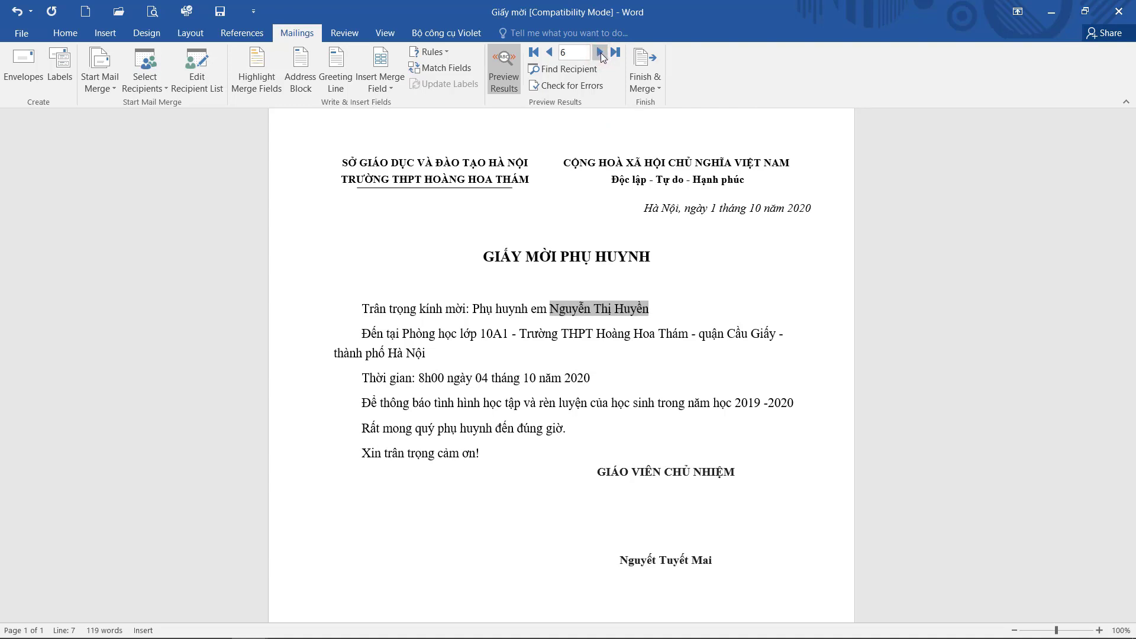
pyautogui.click(600, 54)
pyautogui.click(600, 53)
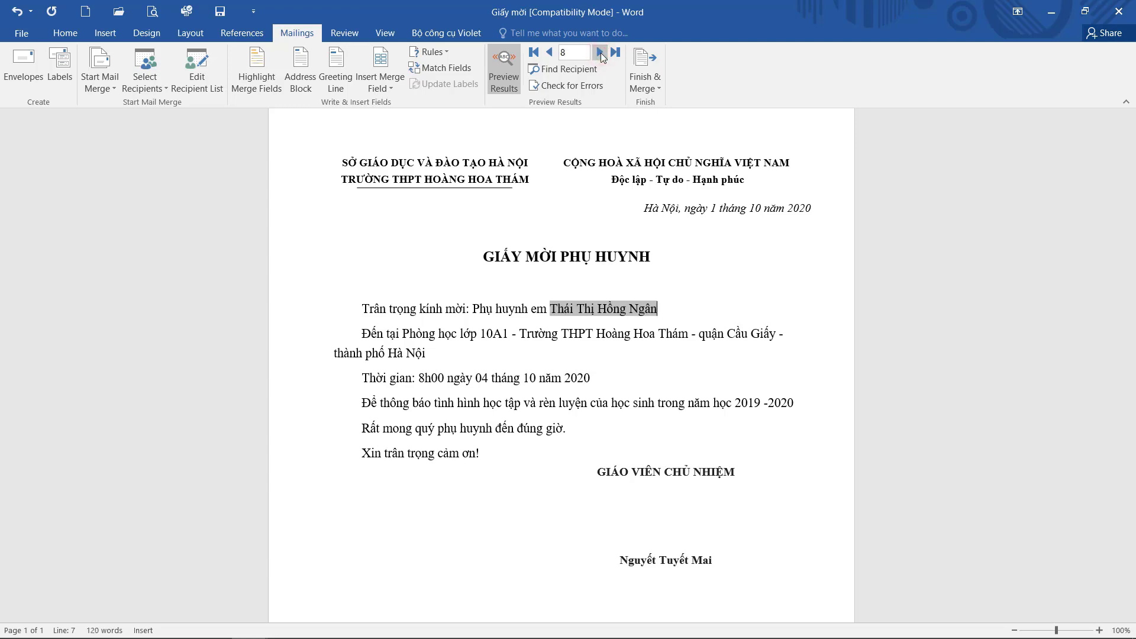
pyautogui.click(600, 54)
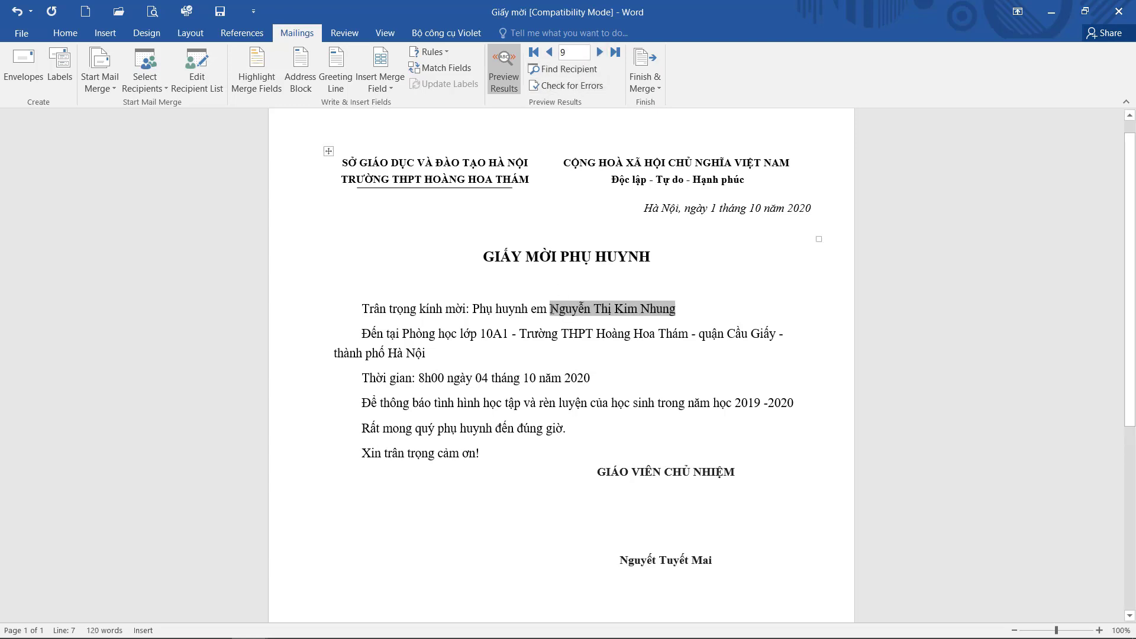
pyautogui.click(551, 309)
pyautogui.click(658, 88)
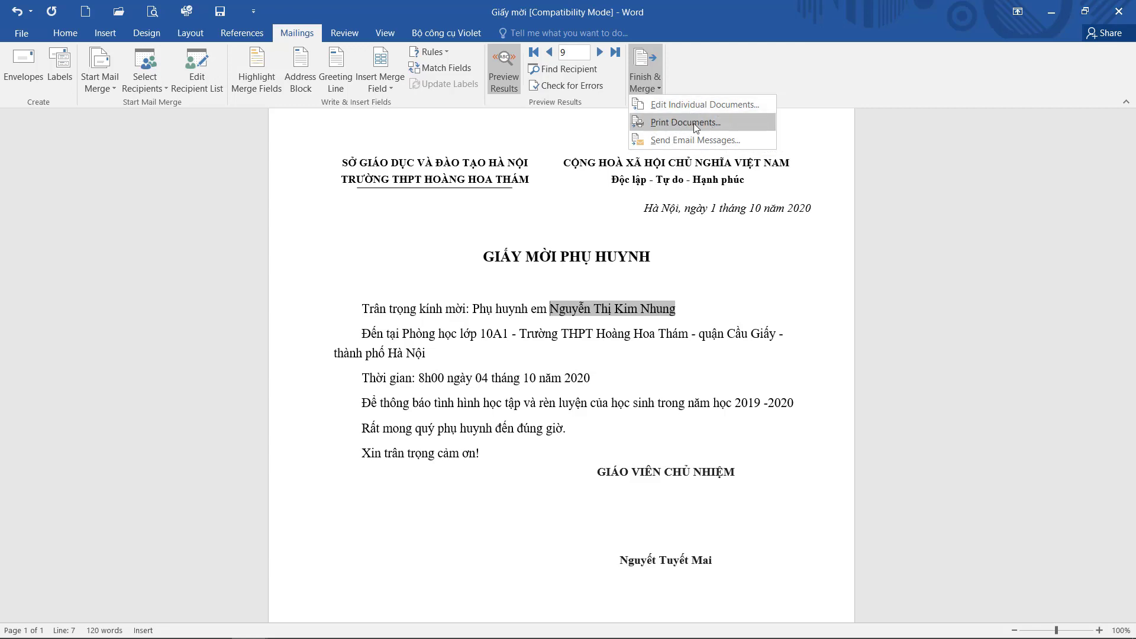
# Print the merged documents for the record range From 1 To 5
pyautogui.click(694, 123)
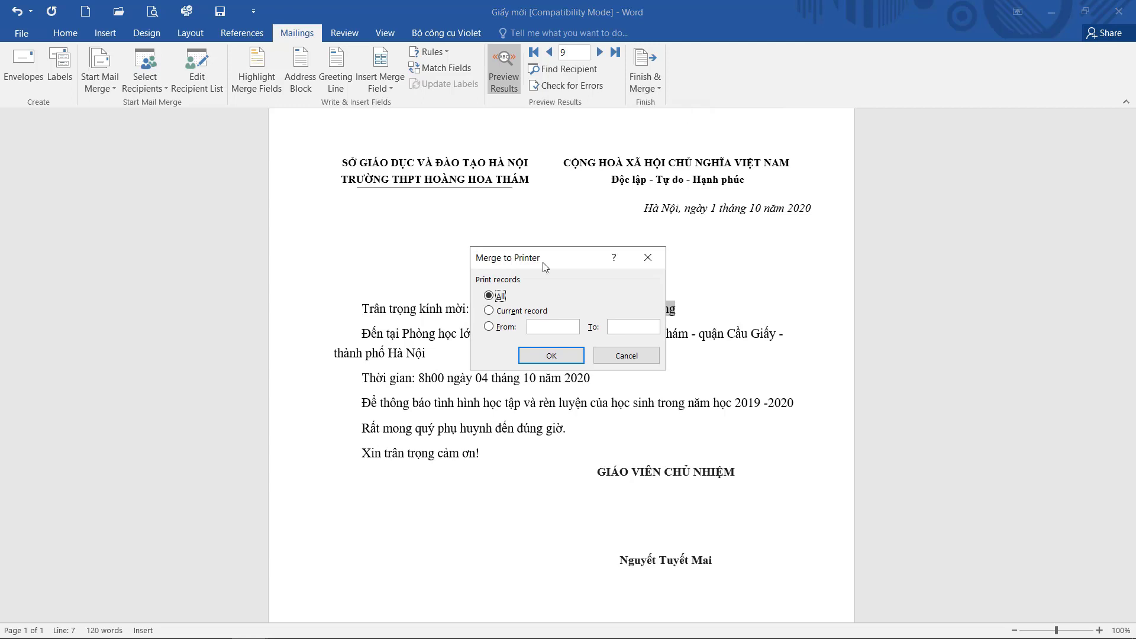
pyautogui.moveTo(544, 267)
pyautogui.mouseDown()
pyautogui.moveTo(672, 172)
pyautogui.moveTo(712, 166)
pyautogui.moveTo(618, 156)
pyautogui.mouseUp()
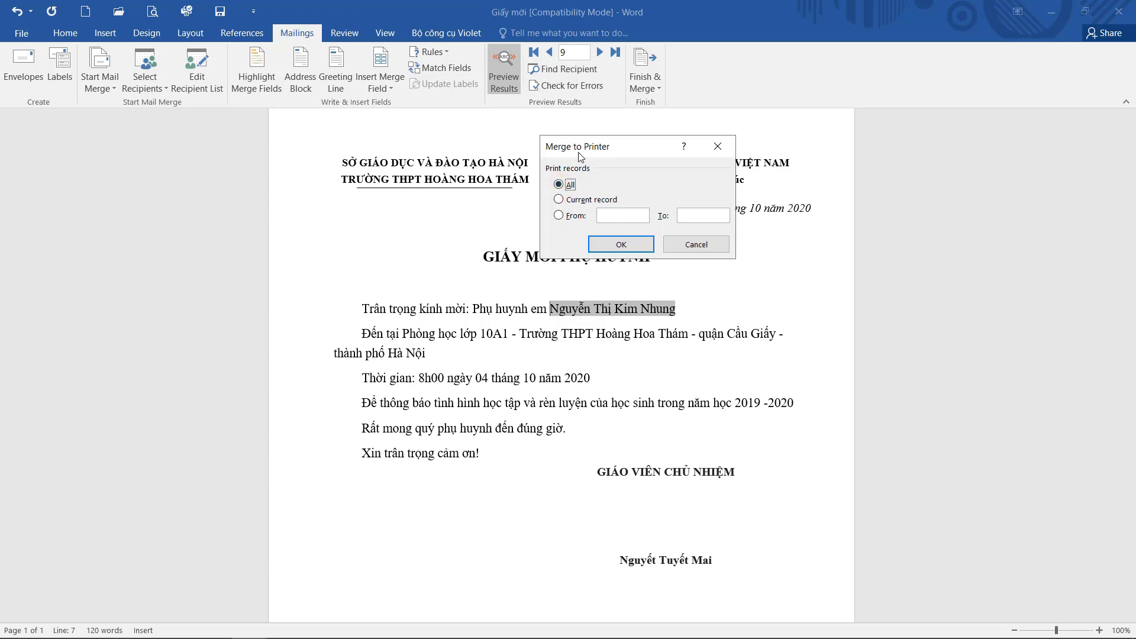
pyautogui.moveTo(580, 157); pyautogui.dragTo(549, 155)
pyautogui.click(543, 199)
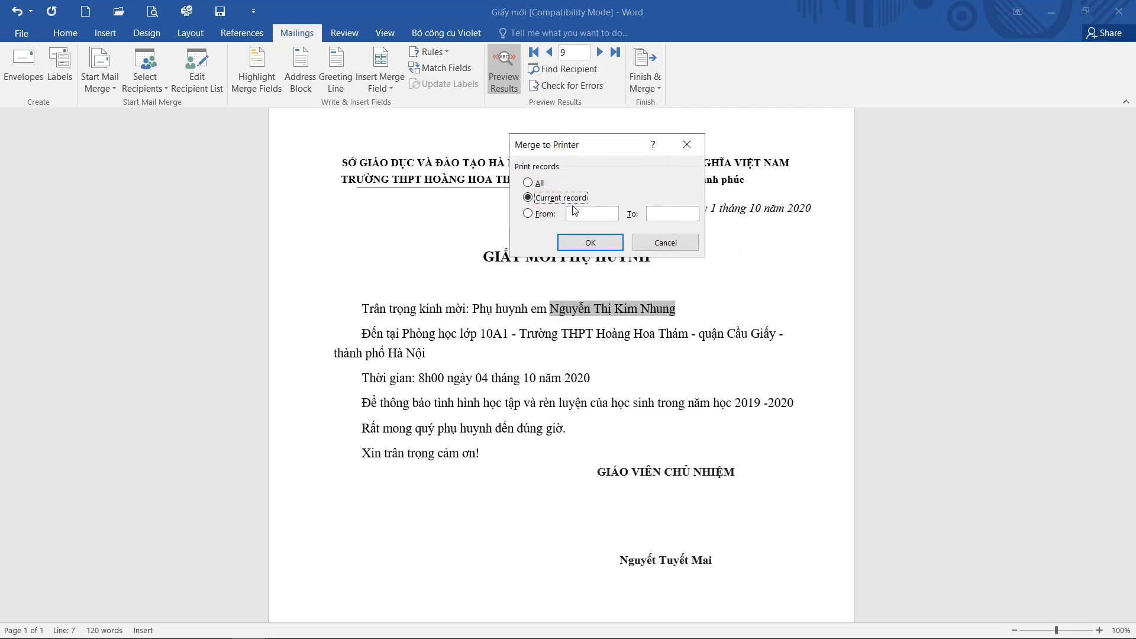
pyautogui.moveTo(569, 149); pyautogui.dragTo(696, 168)
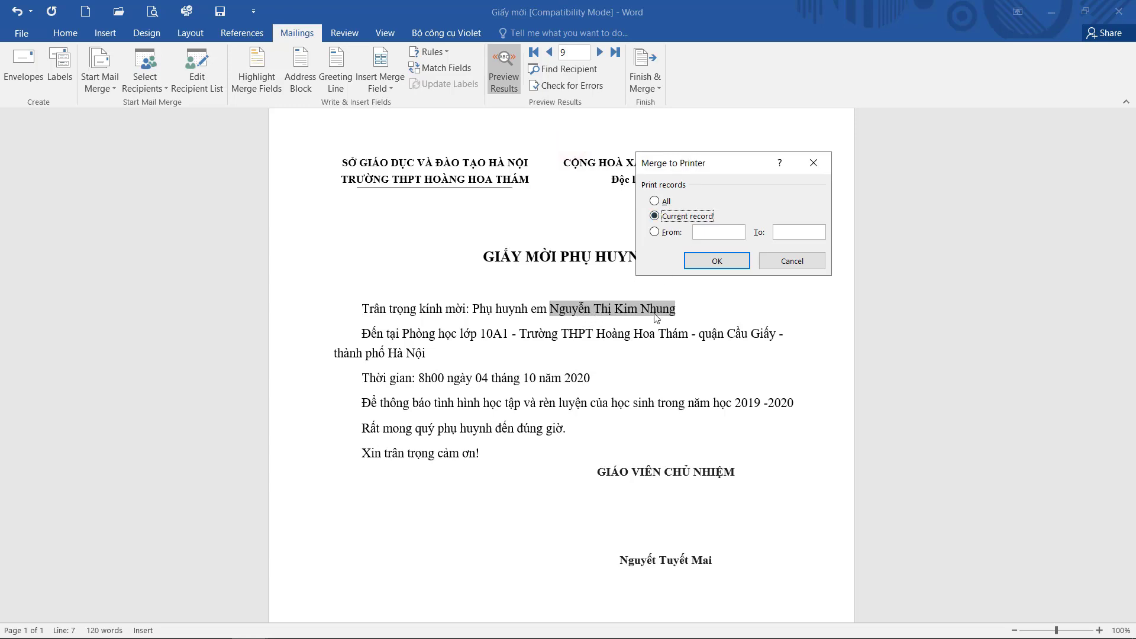
pyautogui.click(656, 232)
pyautogui.click(706, 232)
pyautogui.write('-5')
pyautogui.press('BackSpace')
pyautogui.press('BackSpace')
pyautogui.click(793, 232)
pyautogui.write('5')
pyautogui.click(736, 263)
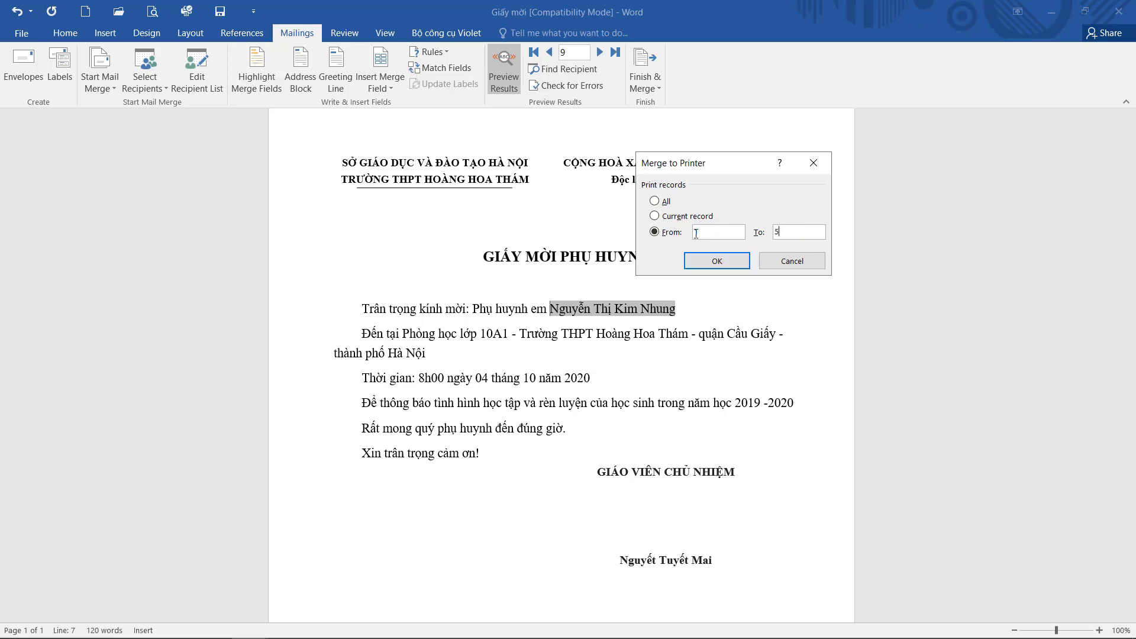
pyautogui.click(733, 267)
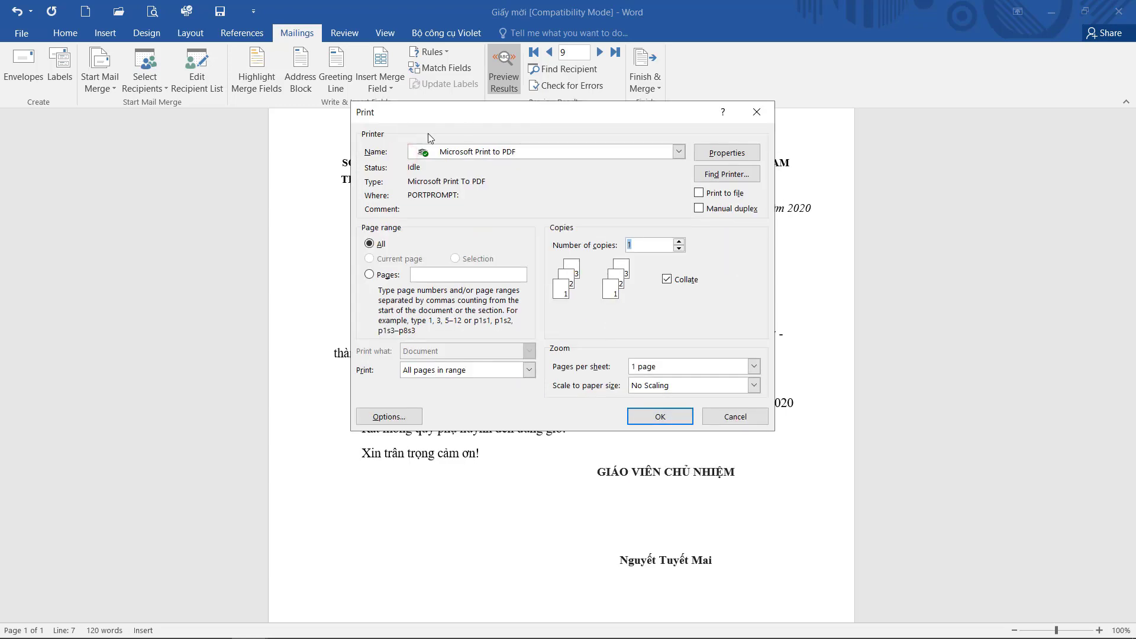
# Send the print job to the Canon LBP2900 printer
pyautogui.click(465, 155)
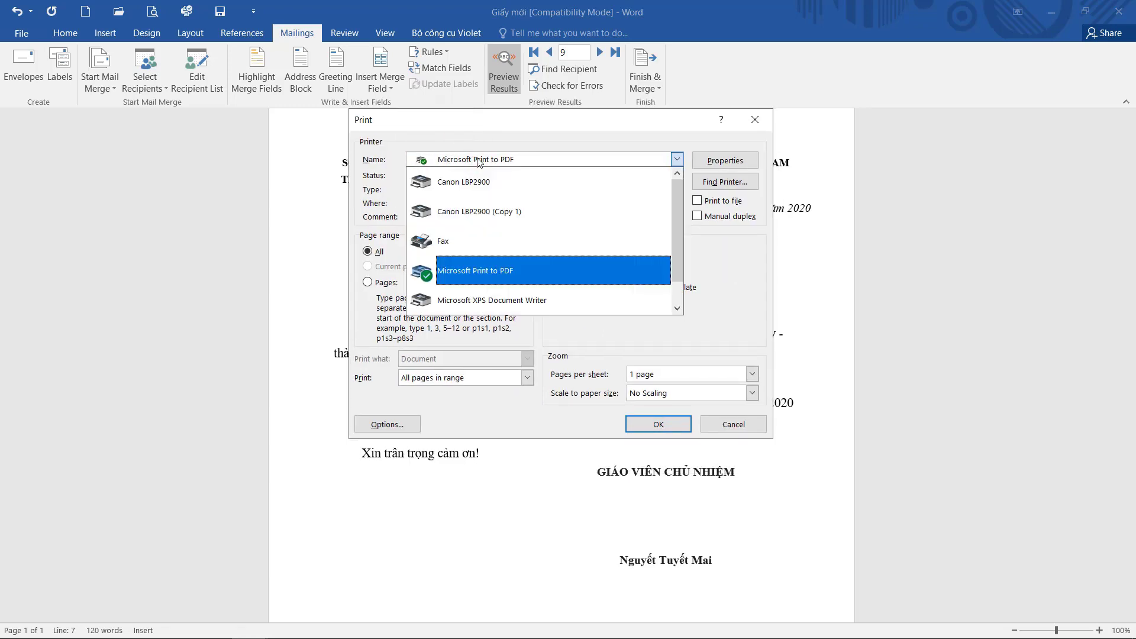
pyautogui.click(497, 183)
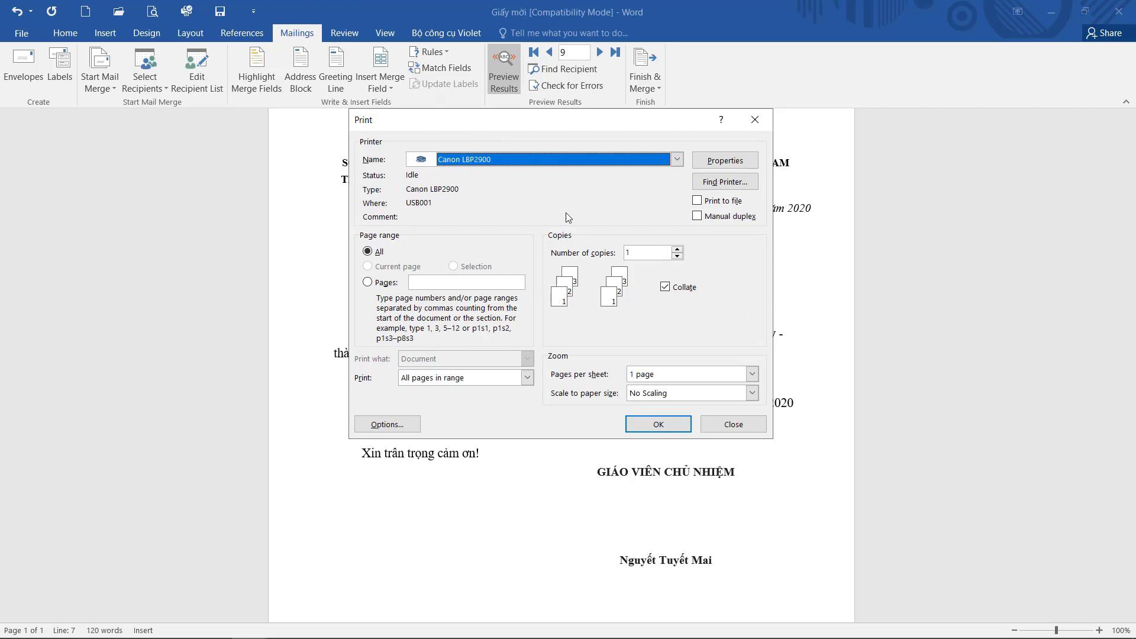
pyautogui.click(658, 426)
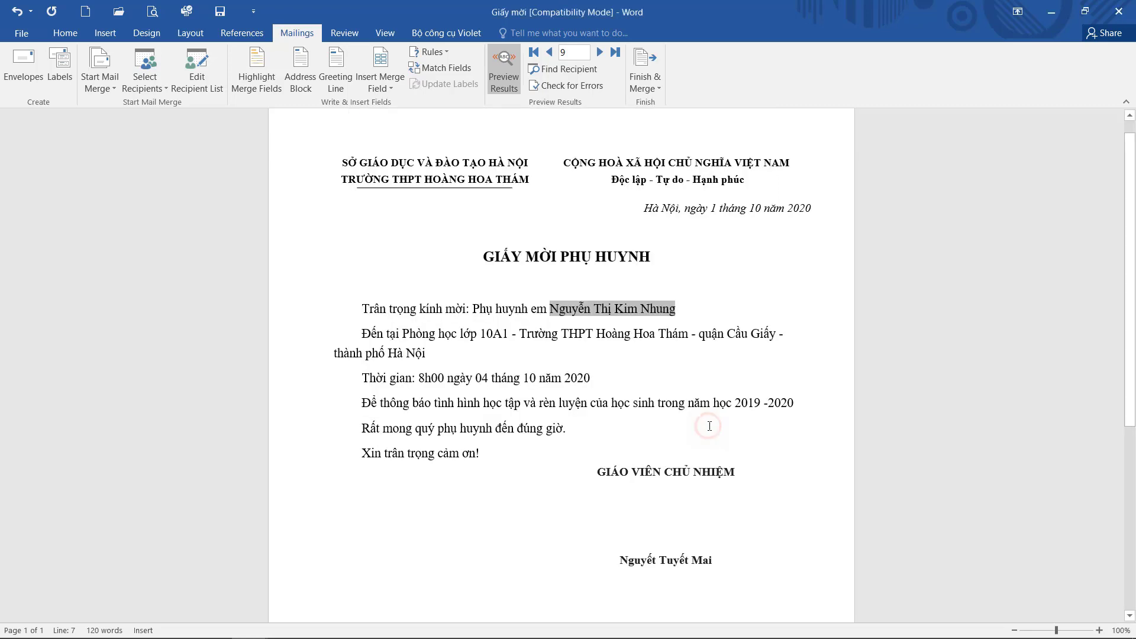
# Edit Individual Documents for records 1 to 5, creating the new Letters1 document
pyautogui.click(659, 89)
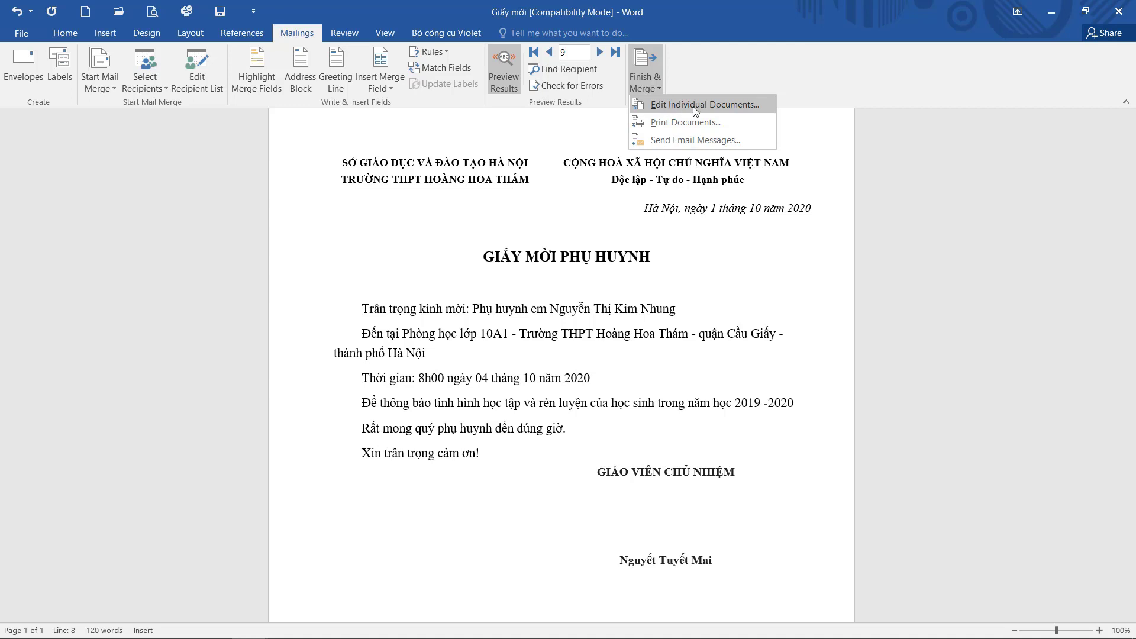
pyautogui.click(731, 106)
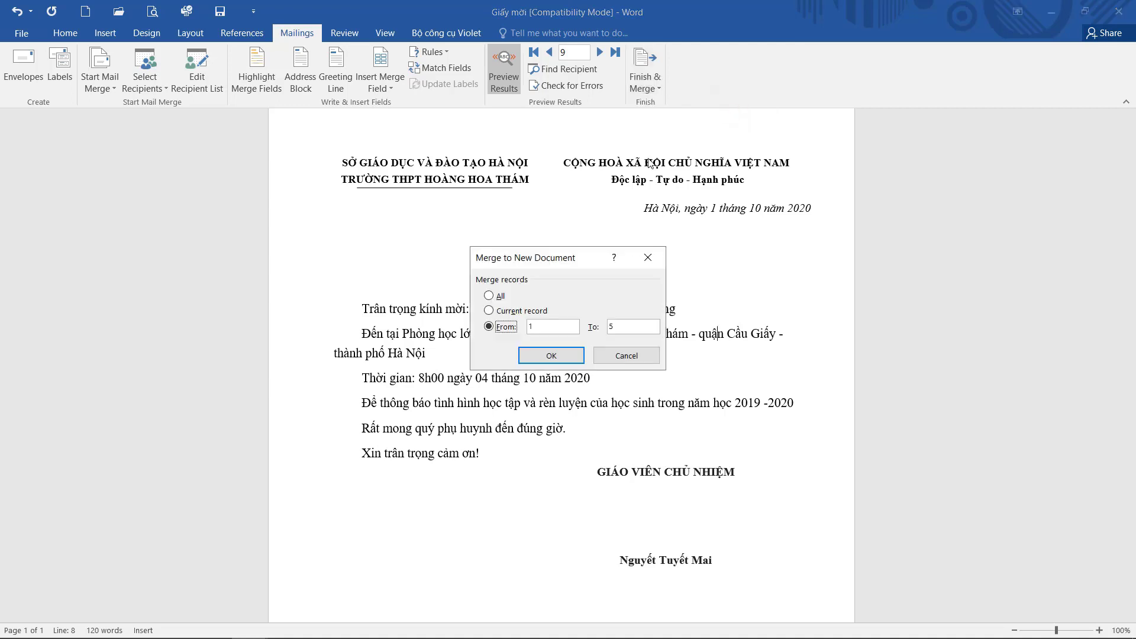
pyautogui.click(539, 327)
pyautogui.write('1')
pyautogui.doubleClick(623, 330)
pyautogui.write('5')
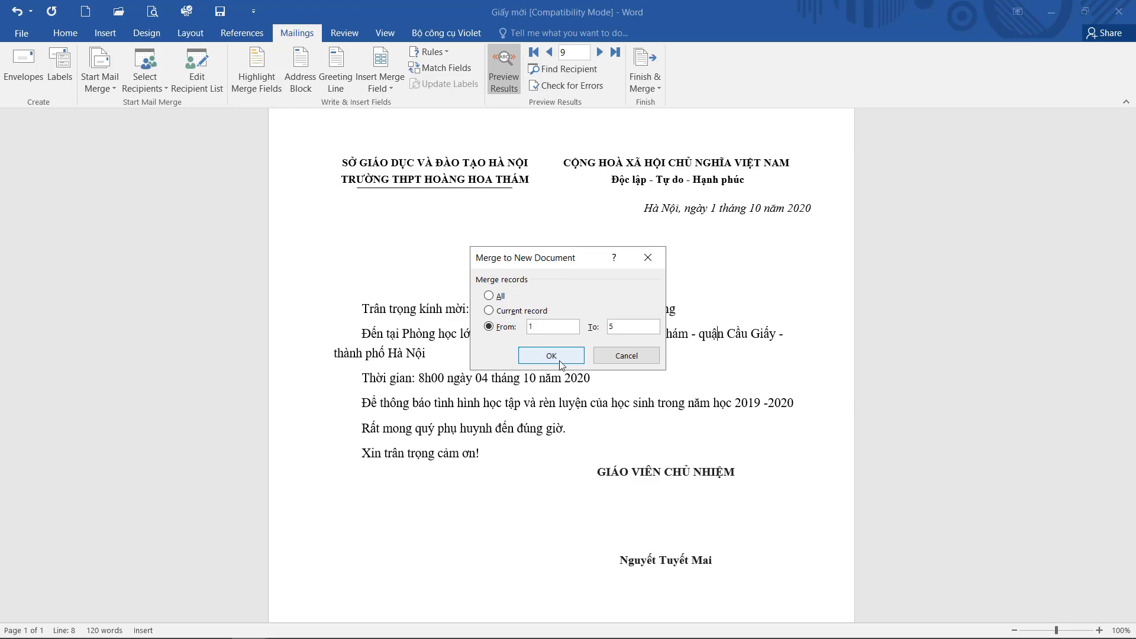
pyautogui.click(560, 357)
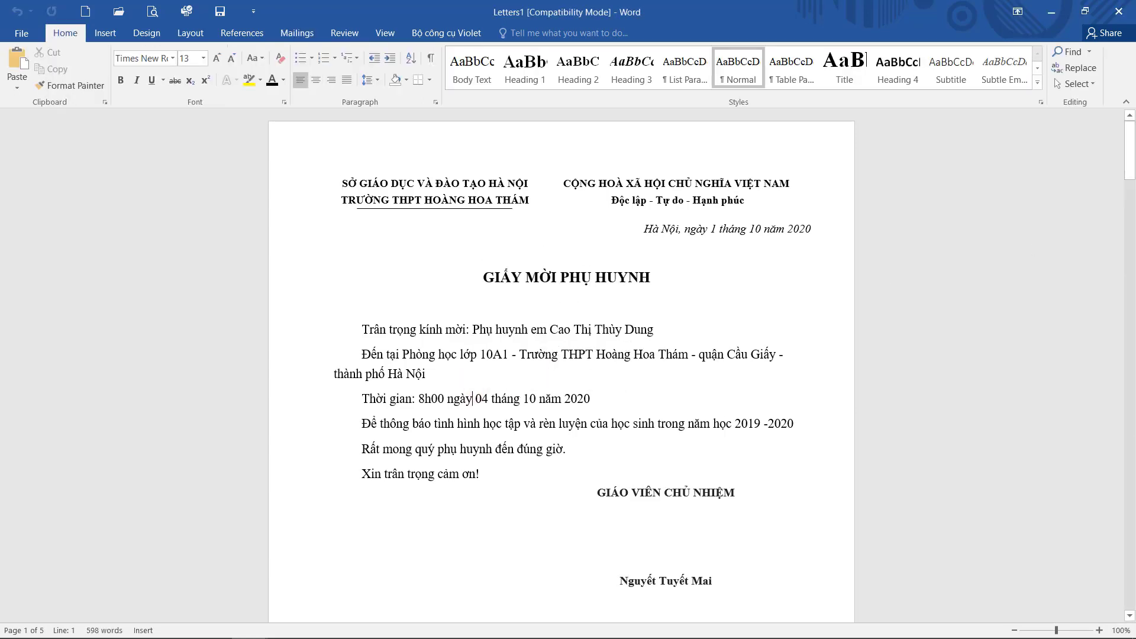
# Review page 1 of Letters1, checking the title and student's name, then return to Mailings
pyautogui.click(402, 354)
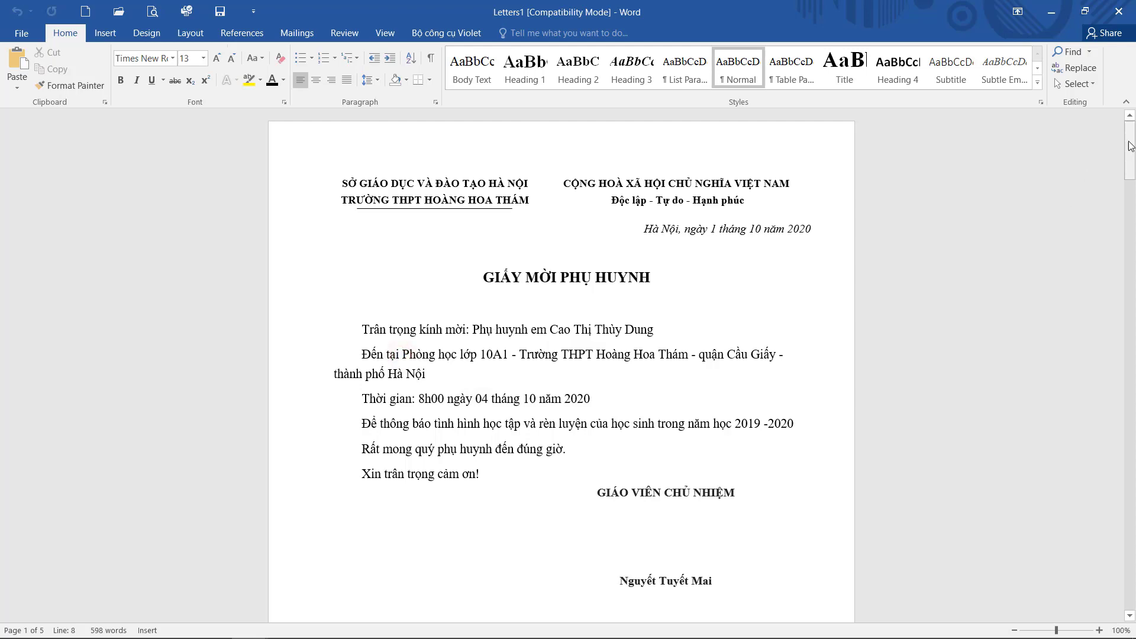
pyautogui.moveTo(1131, 140); pyautogui.dragTo(1132, 158)
pyautogui.press('Up')
pyautogui.press('End')
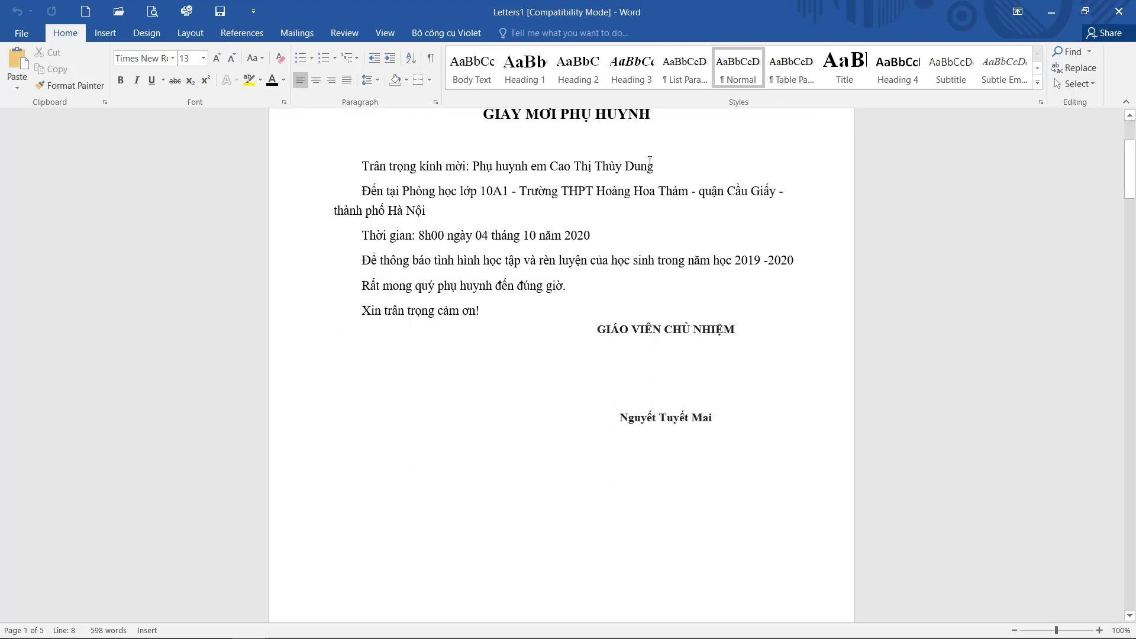
pyautogui.moveTo(1132, 158)
pyautogui.mouseDown()
pyautogui.moveTo(1114, 381)
pyautogui.moveTo(1123, 547)
pyautogui.moveTo(1132, 132)
pyautogui.mouseUp()
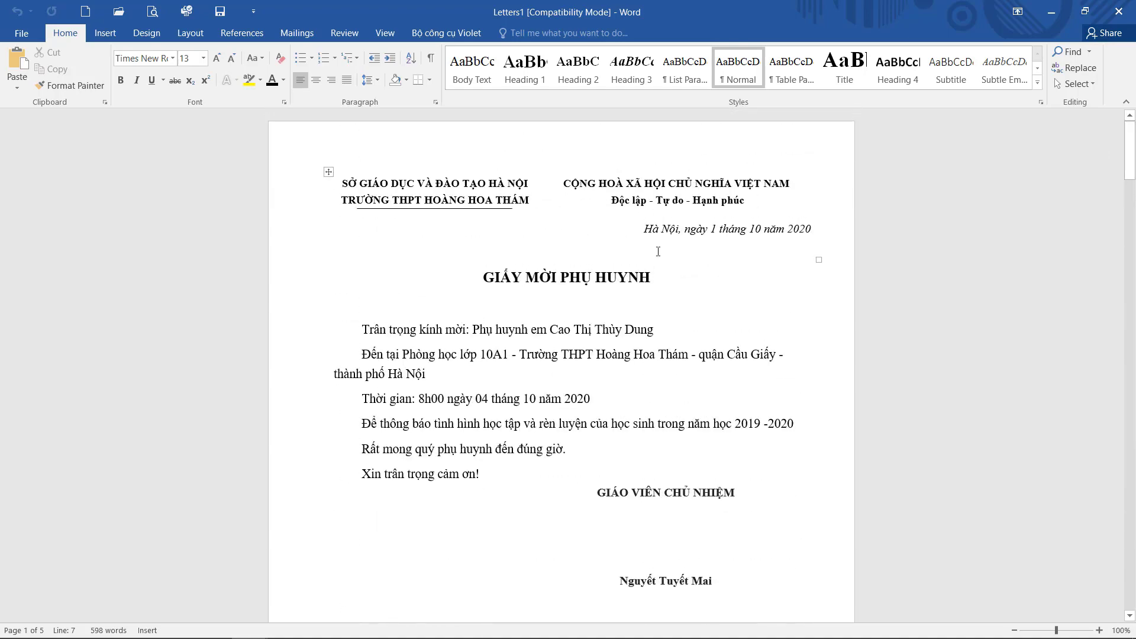
pyautogui.click(653, 279)
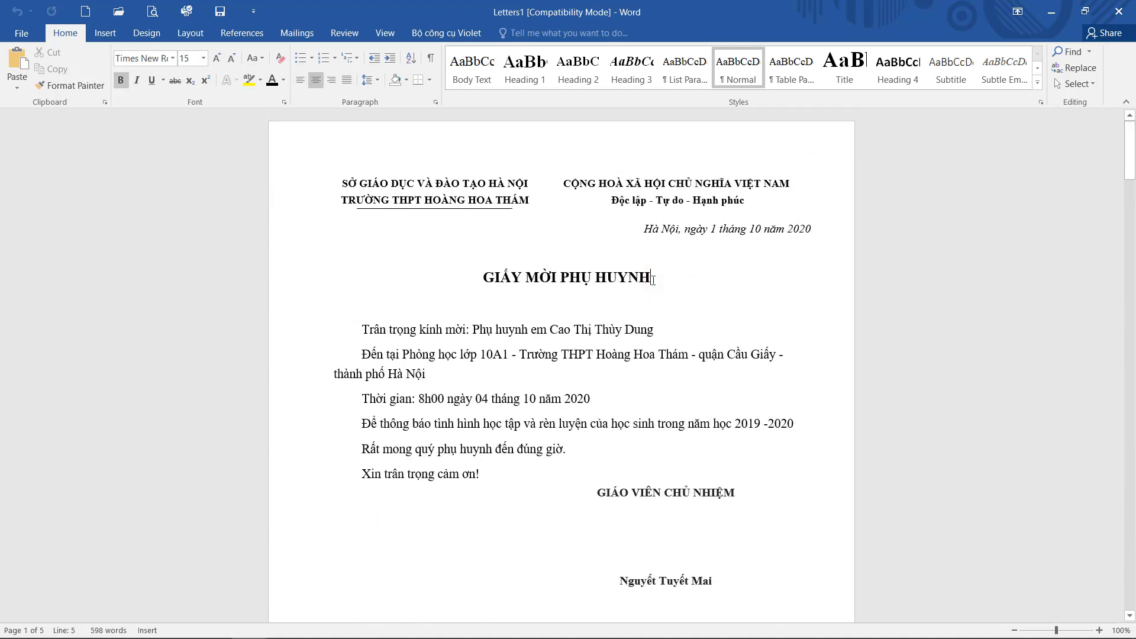
pyautogui.click(665, 330)
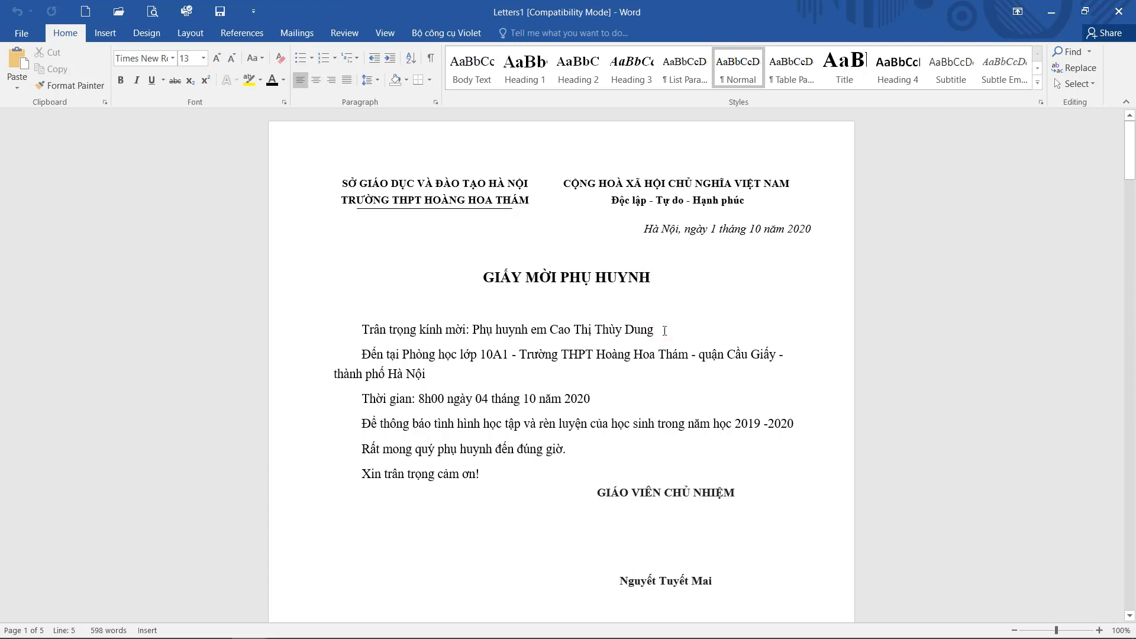
pyautogui.click(297, 33)
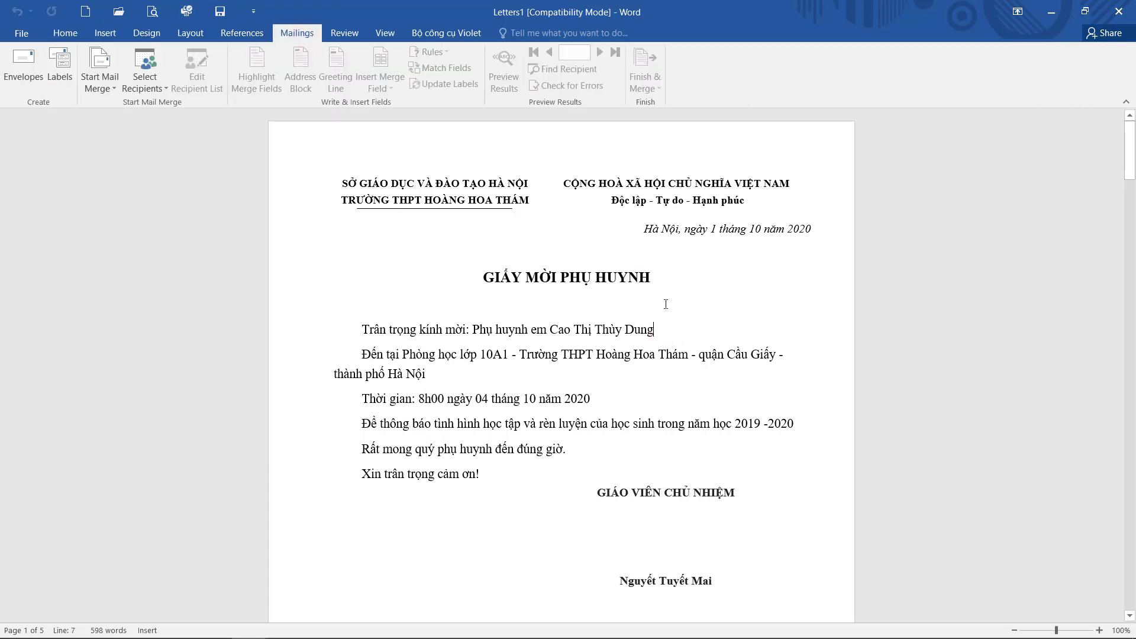